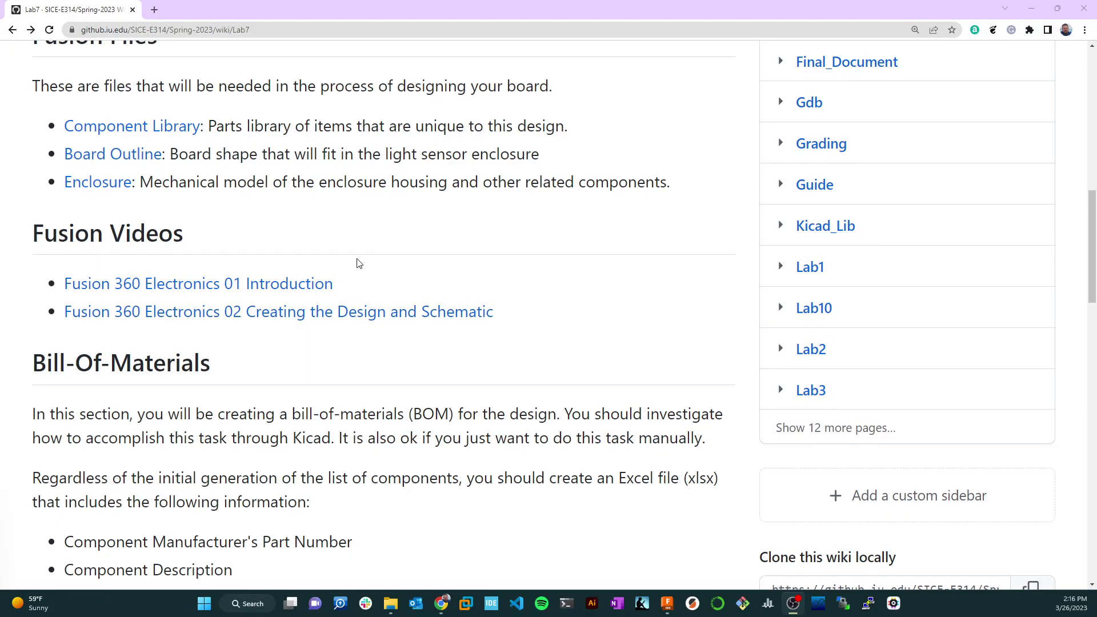
- Review the Lab7 wiki page's Autodesk account links, references, Fusion files and Fusion videos
scroll(359, 264, up, 8)
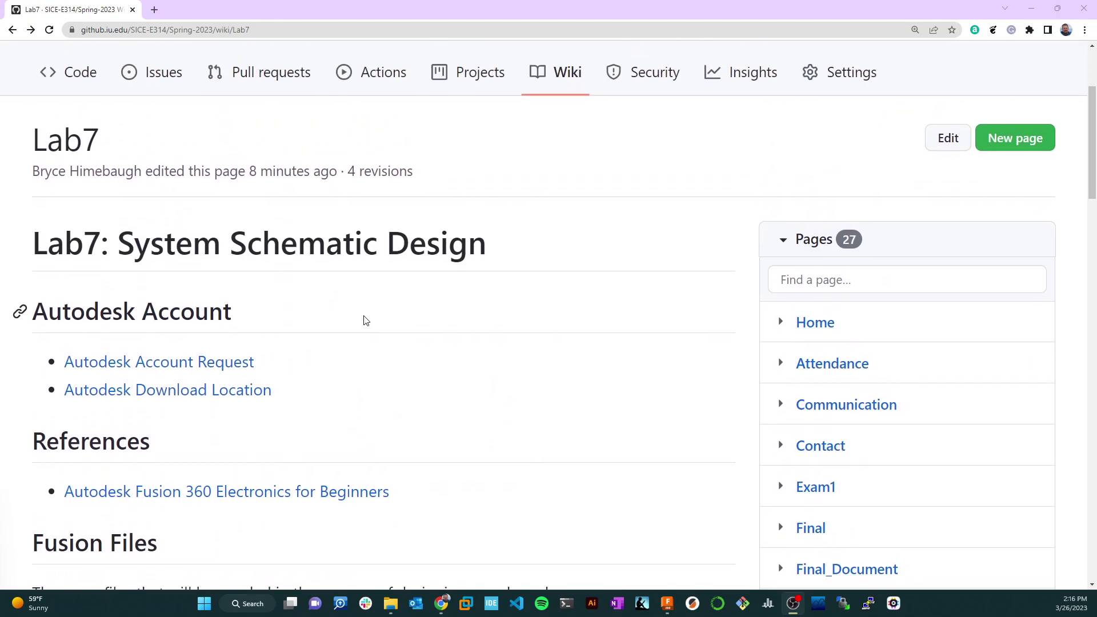
scroll(366, 320, down, 1)
scroll(377, 324, up, 4)
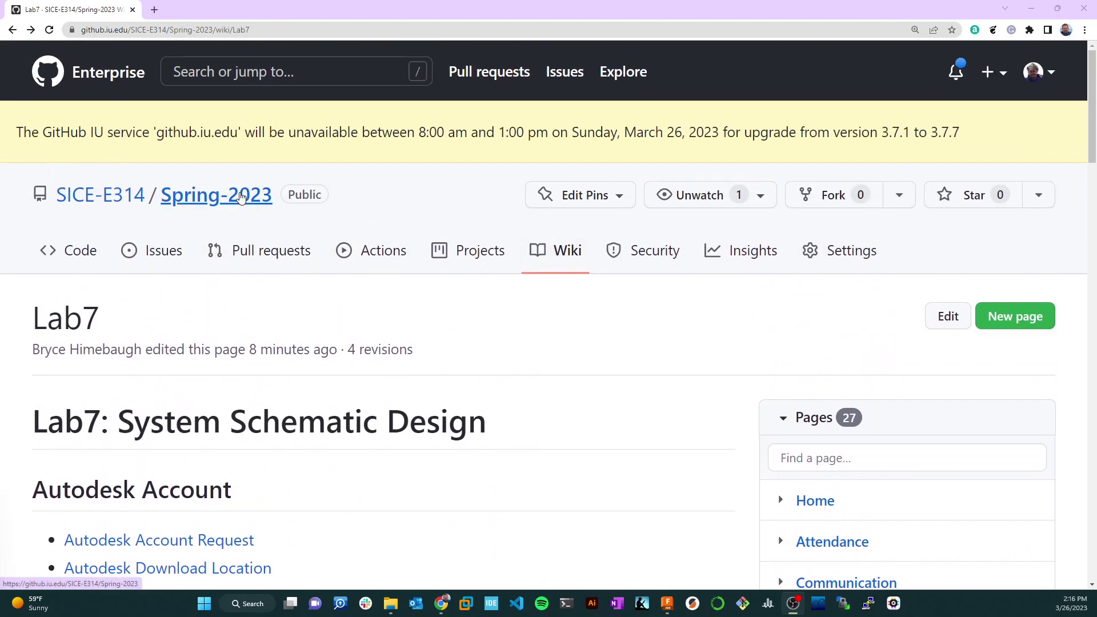
scroll(421, 308, down, 4)
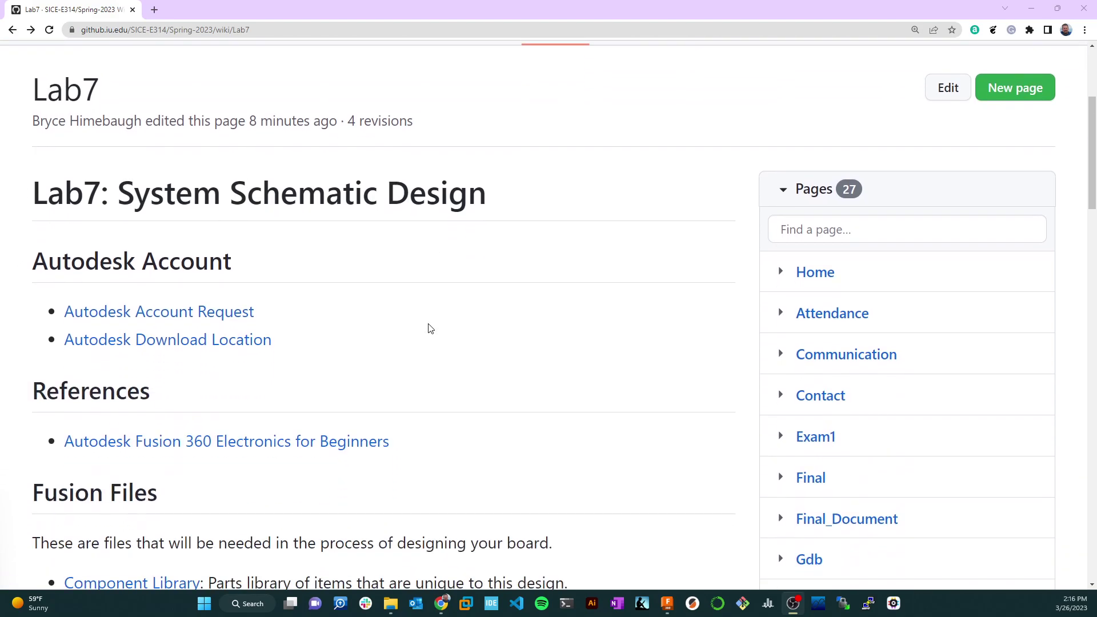
scroll(430, 329, down, 5)
scroll(429, 332, up, 7)
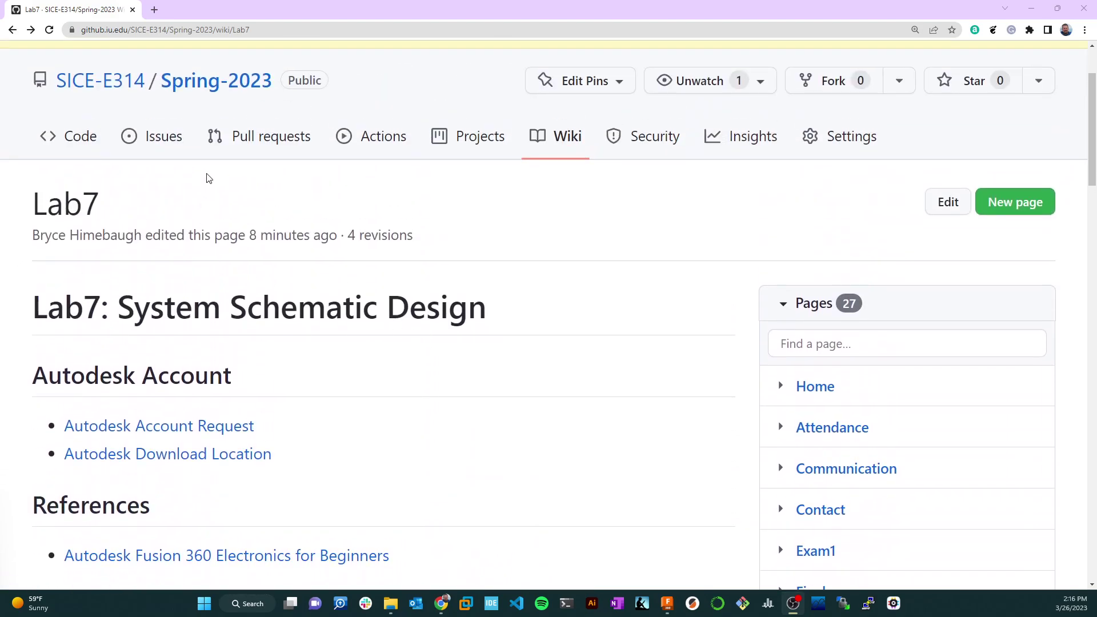
scroll(470, 288, down, 3)
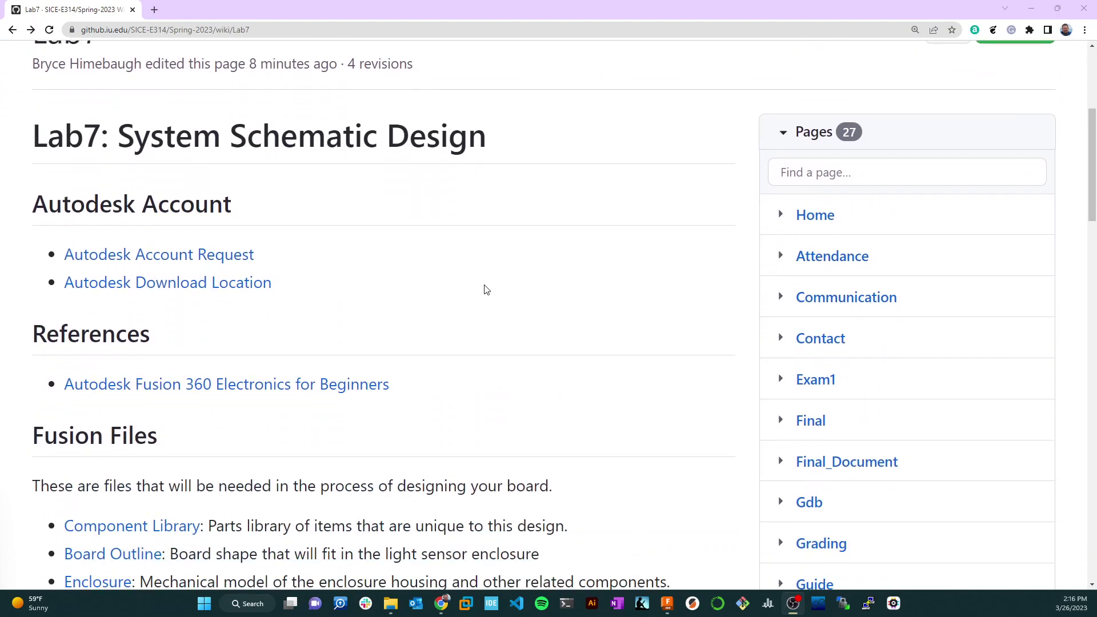
scroll(526, 275, down, 3)
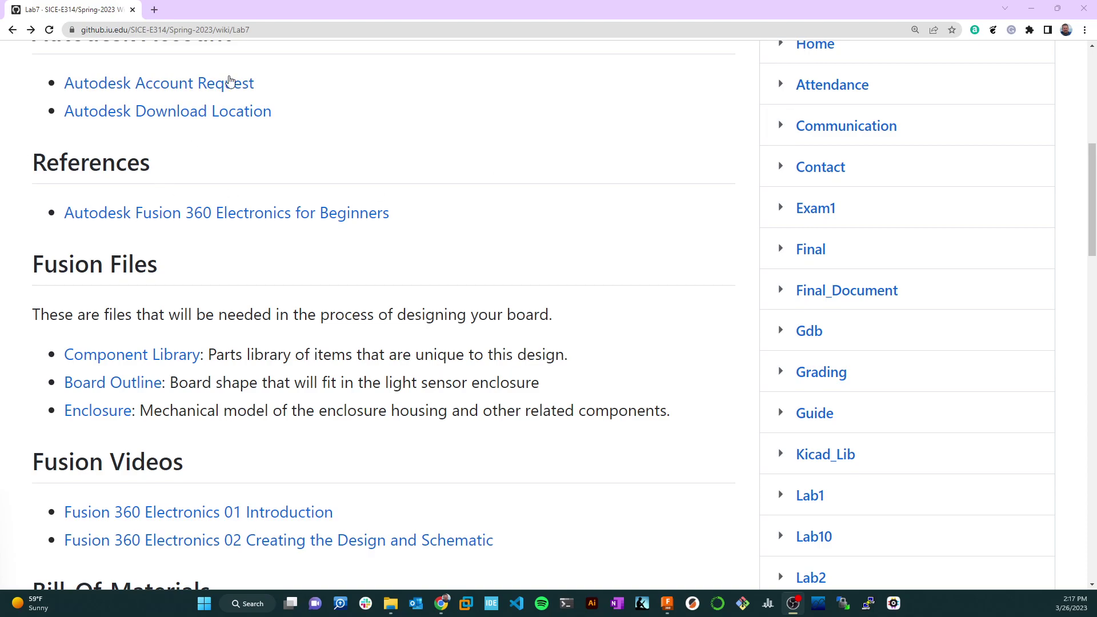
- Switch to Fusion 360, bring up the schematic's design tools and show the team's project list
click(1030, 8)
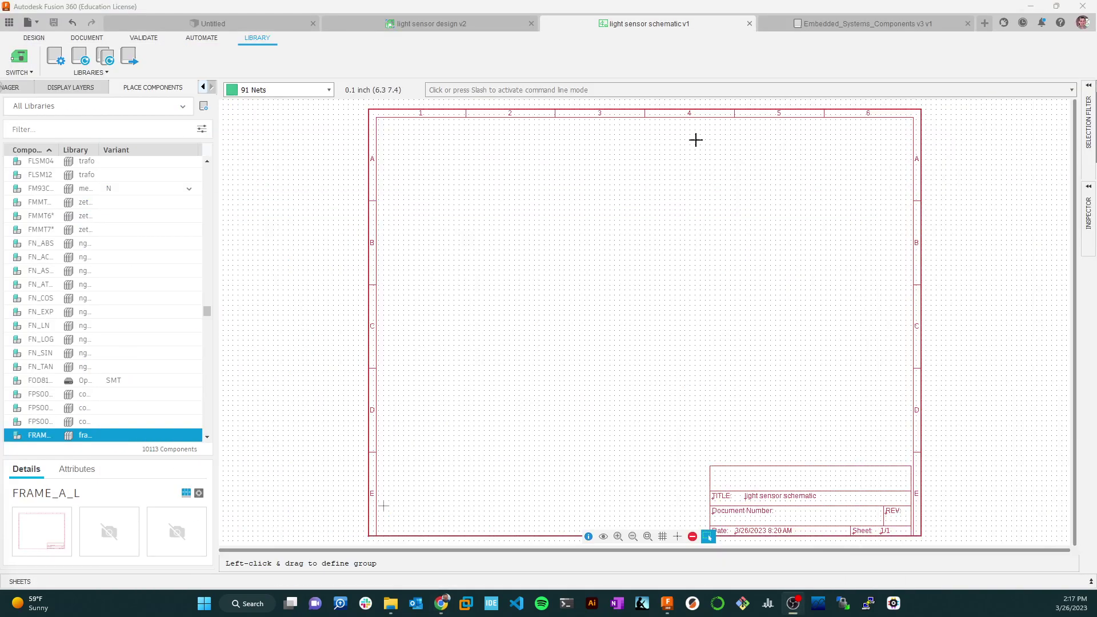
scroll(95, 182, up, 10)
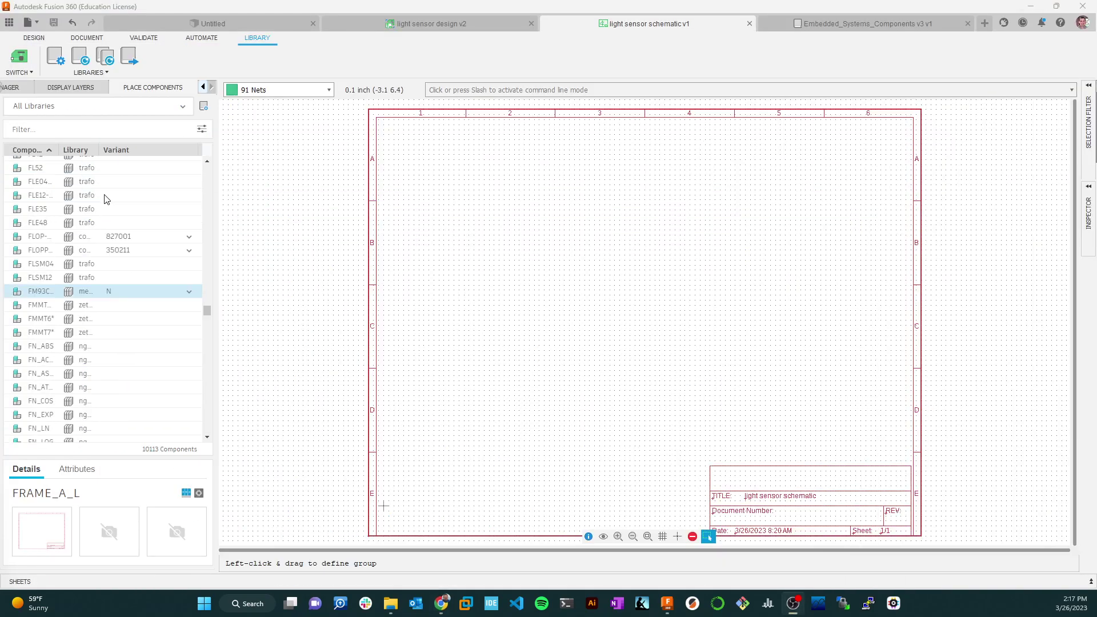
click(34, 38)
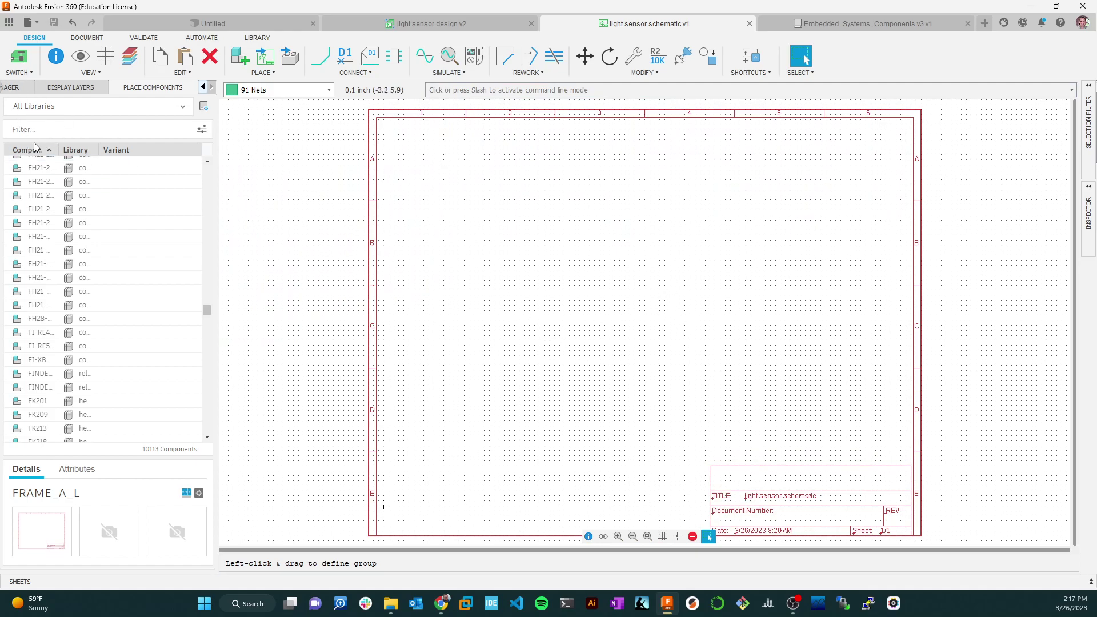
click(10, 24)
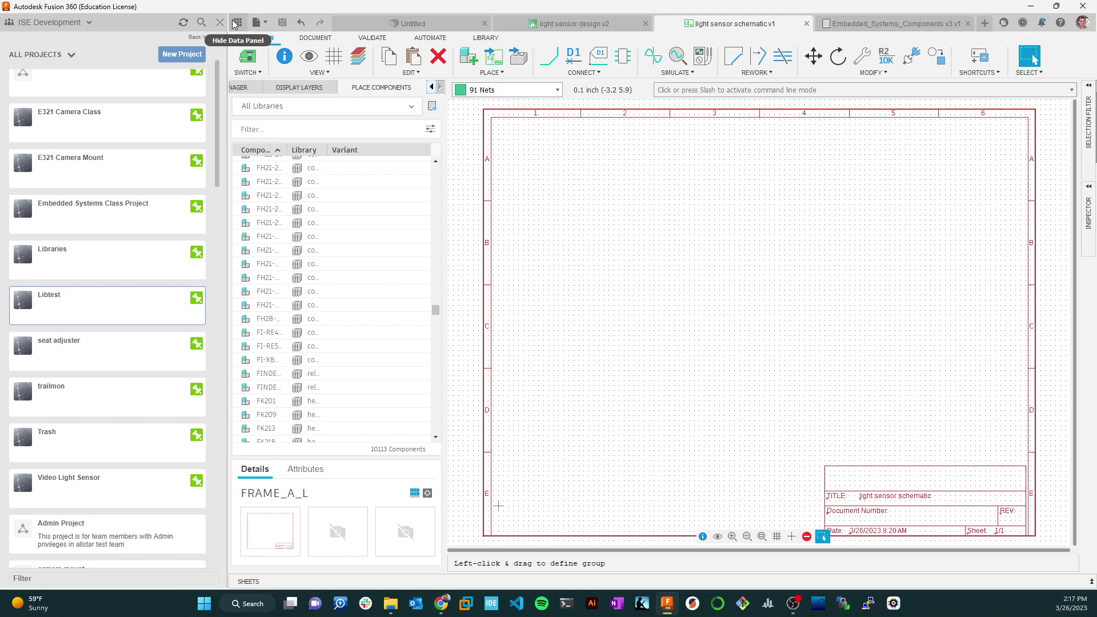
- Look through the project list and the contents of the Libraries project, ending at the project list
scroll(132, 212, up, 2)
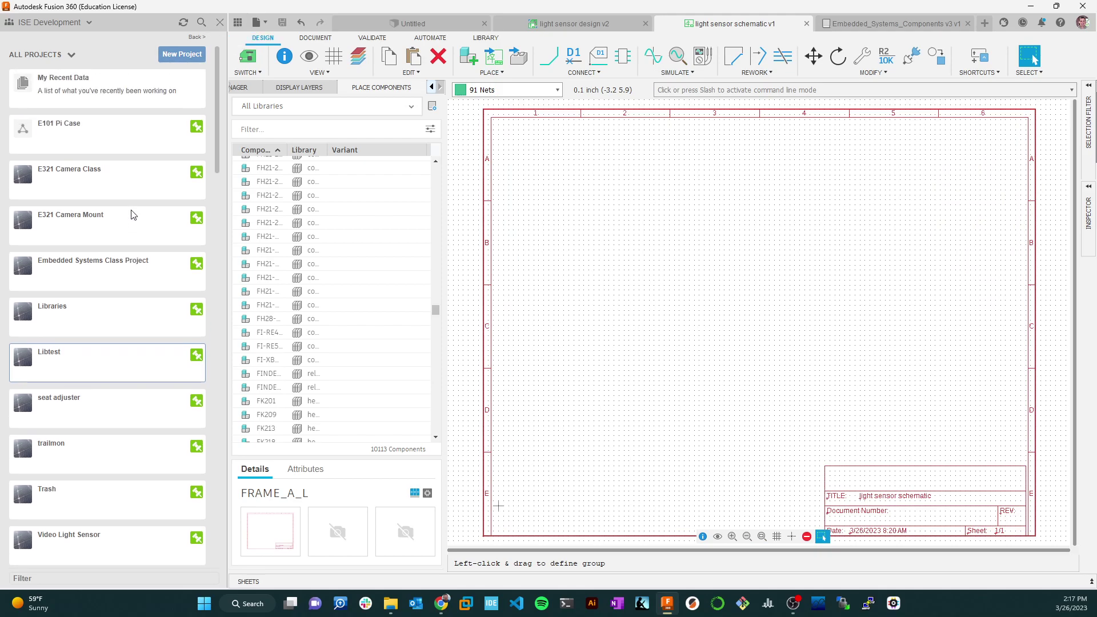
scroll(132, 214, down, 5)
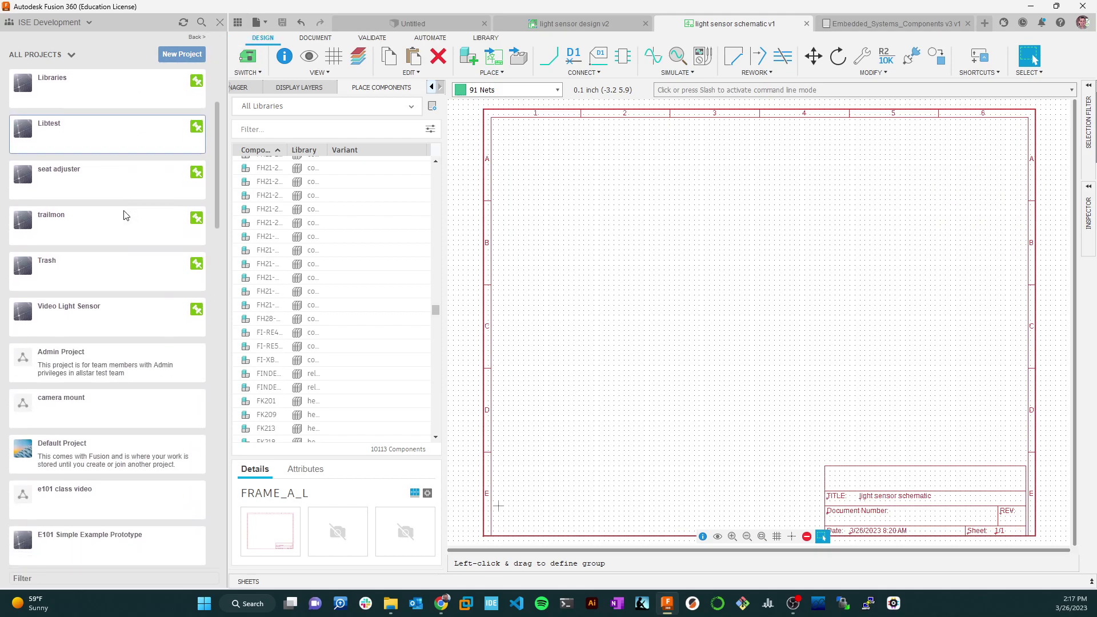
scroll(125, 215, up, 5)
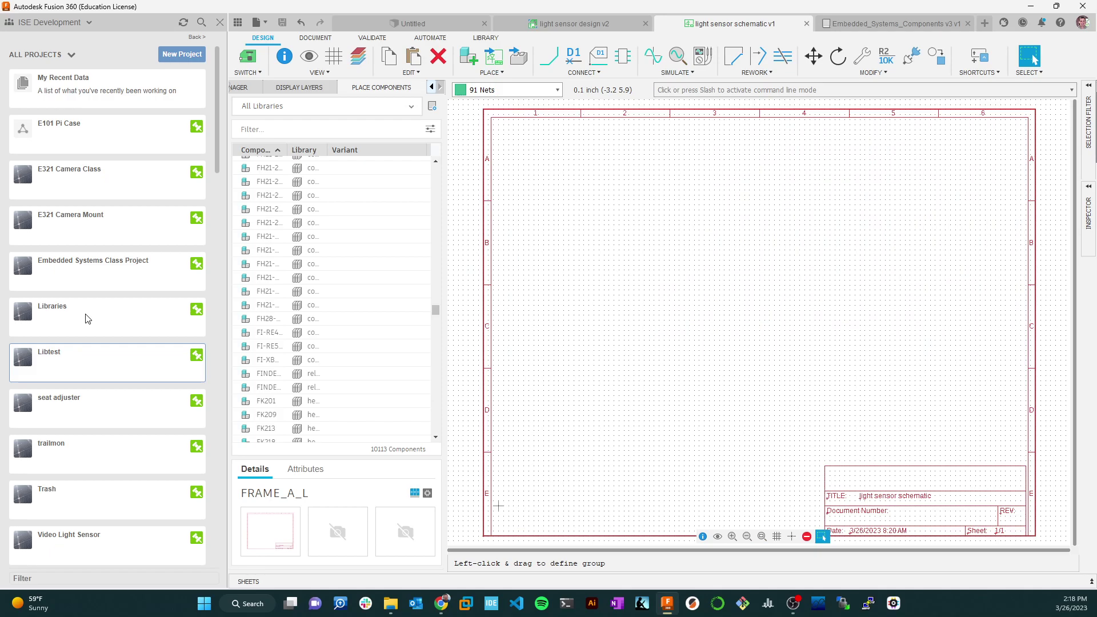
click(119, 320)
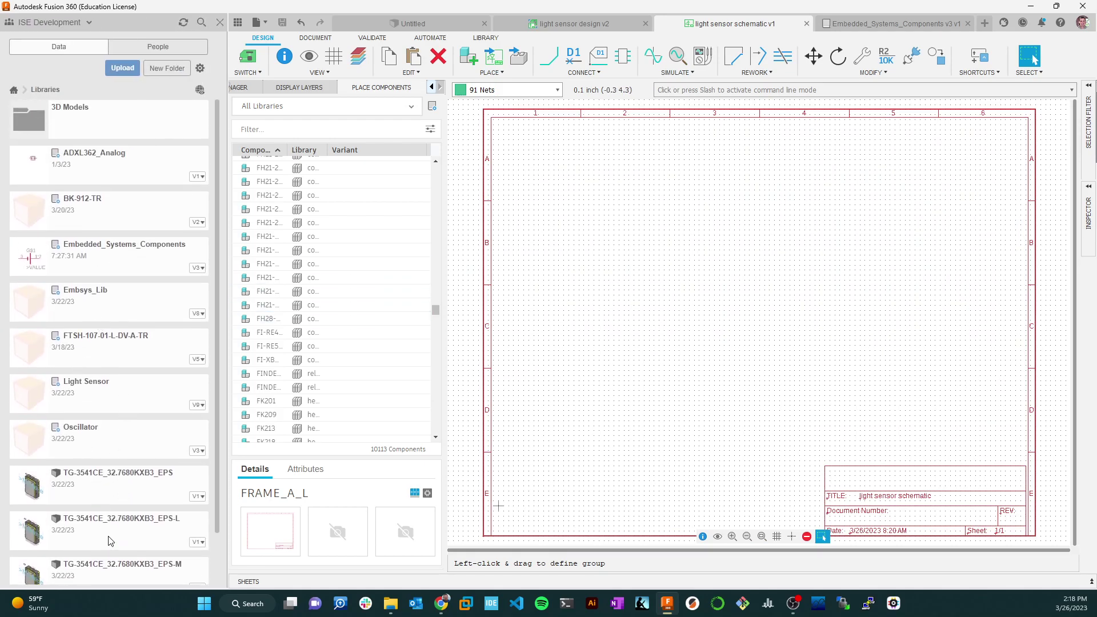
scroll(120, 348, down, 2)
scroll(146, 354, up, 2)
click(13, 90)
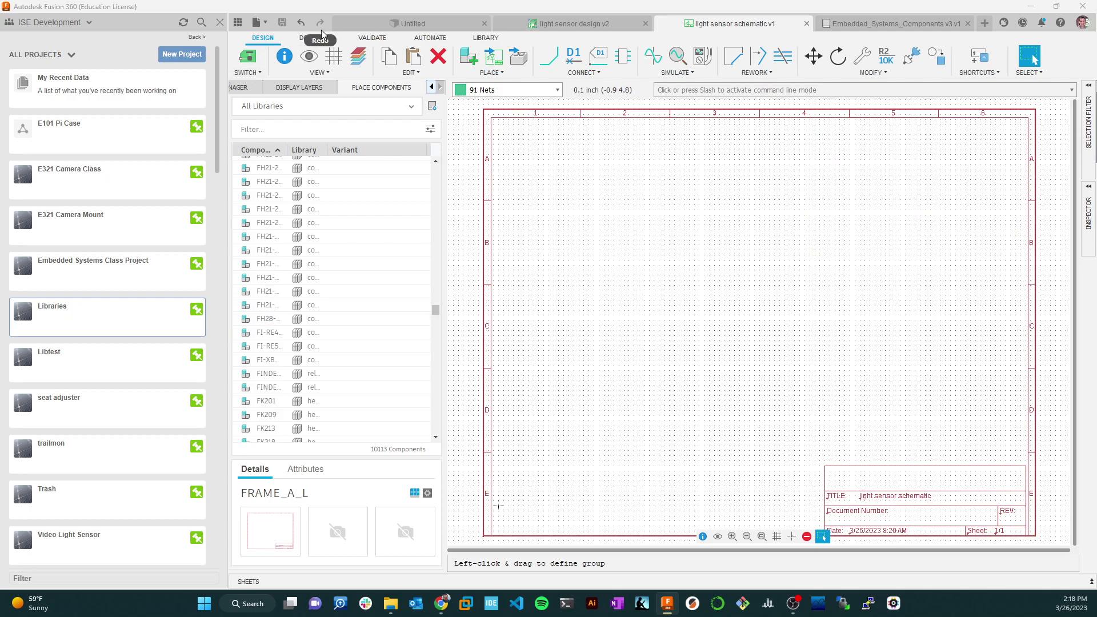
- Download the Component Library file from the Lab7 page in the browser and return to Fusion 360
key(alt+Tab)
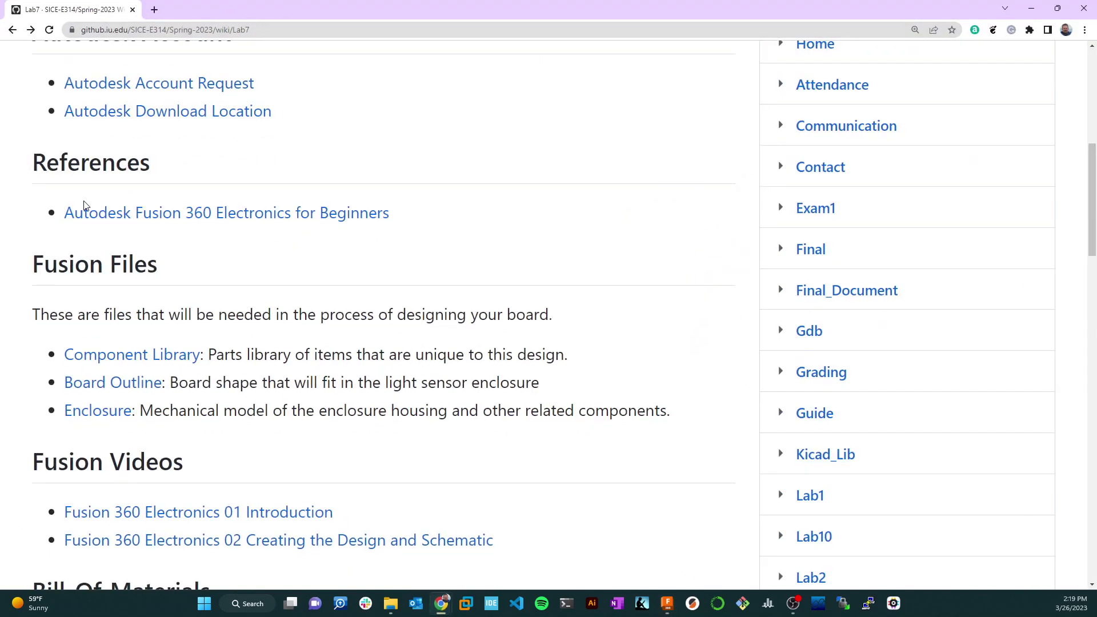
click(146, 358)
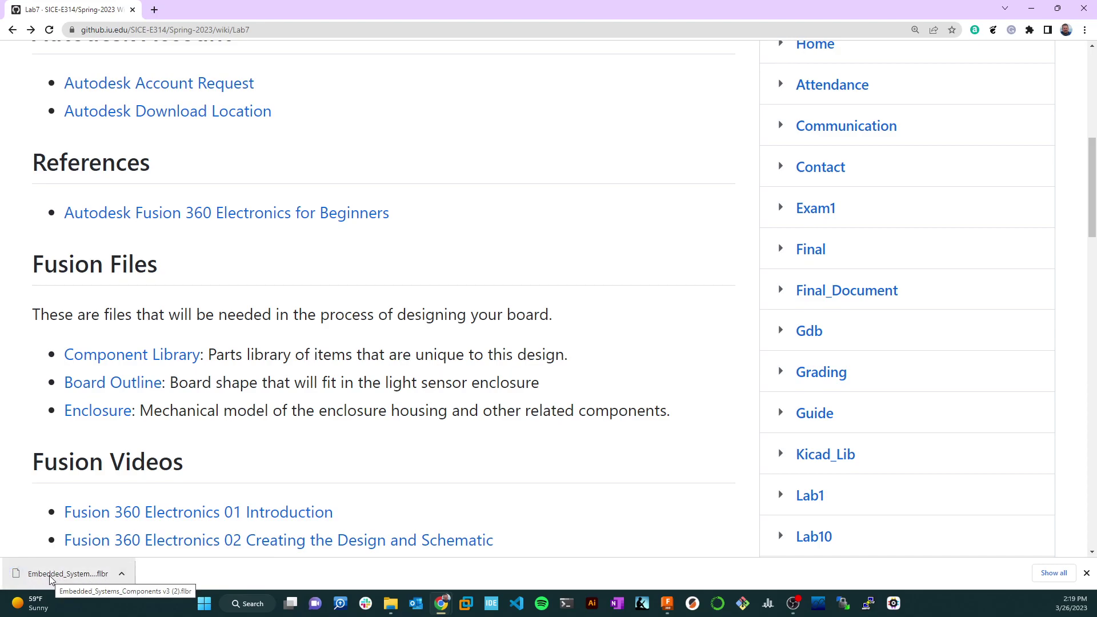
click(51, 575)
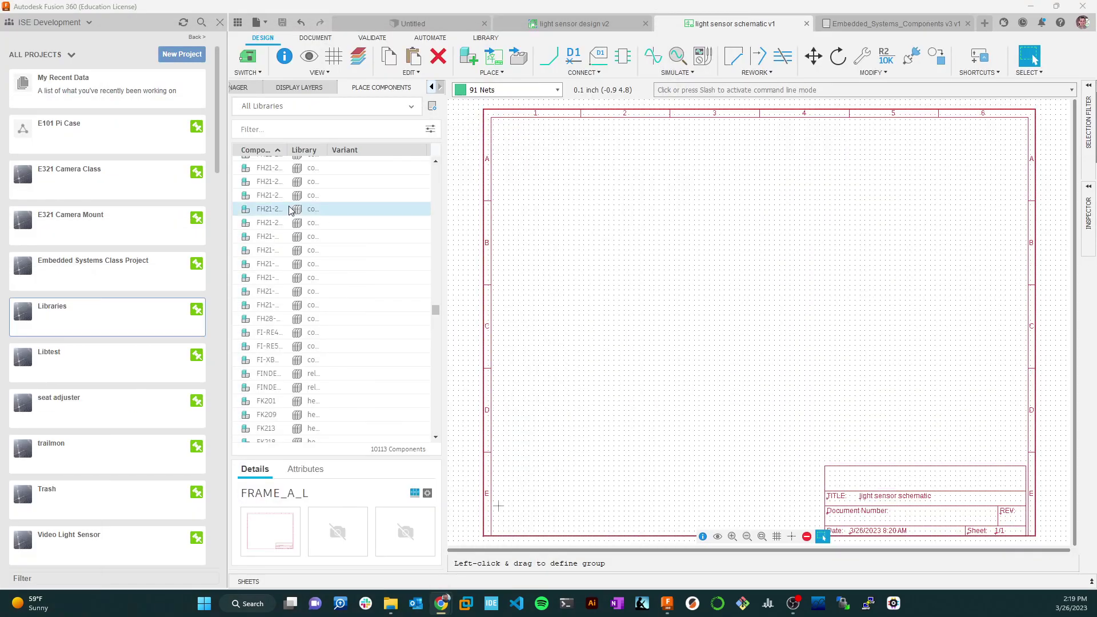
- Create a new project named libnew and pin it in the project list
click(182, 54)
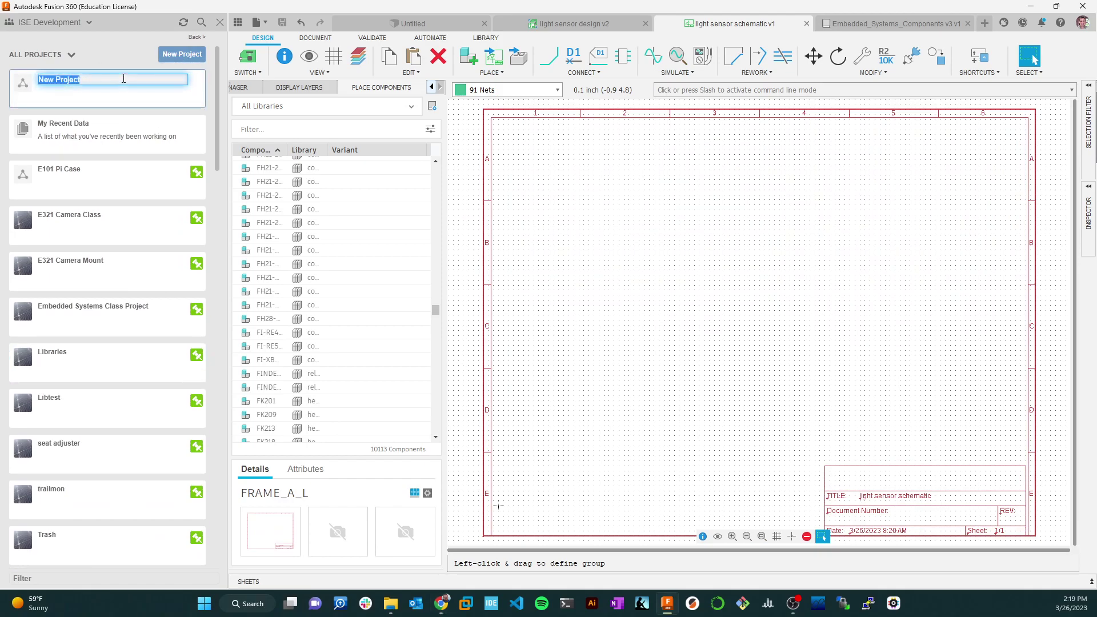
key(BackSpace)
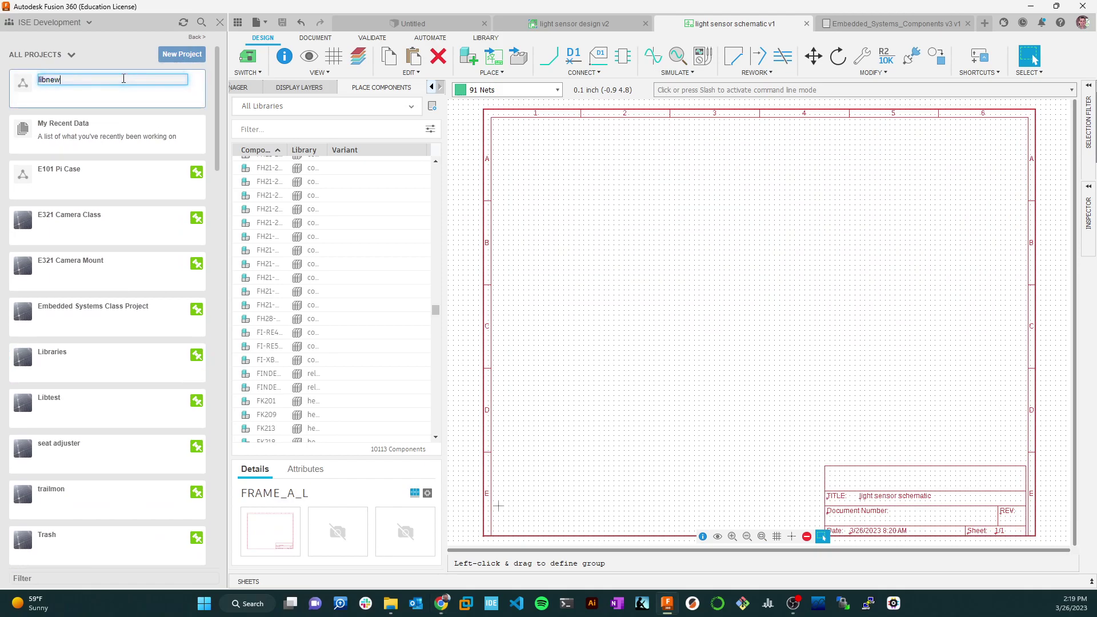
key(Return)
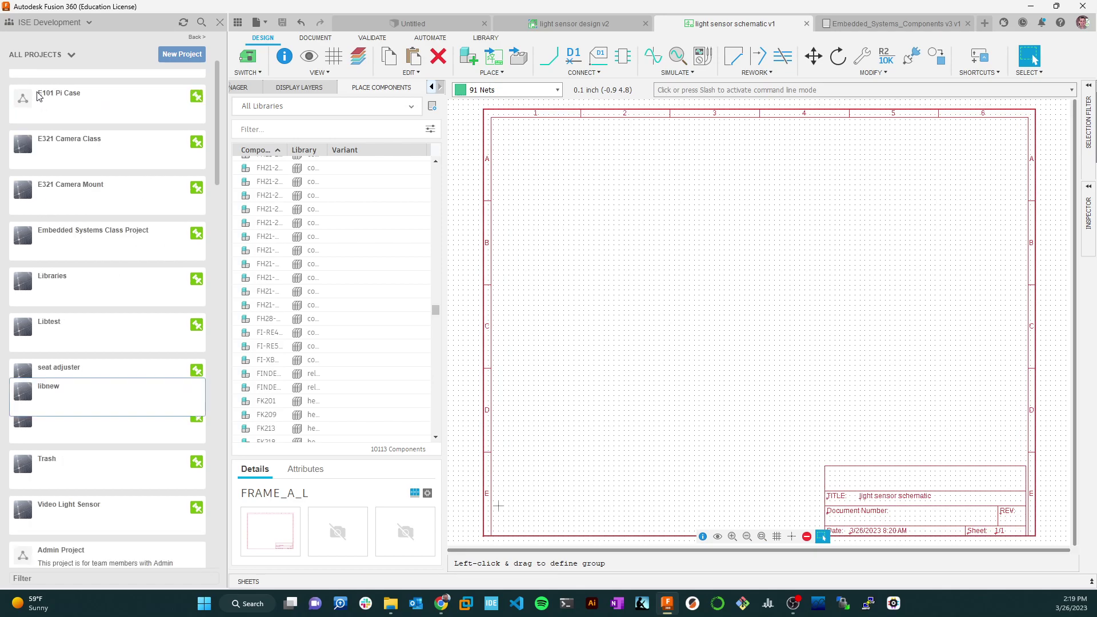
scroll(118, 211, down, 5)
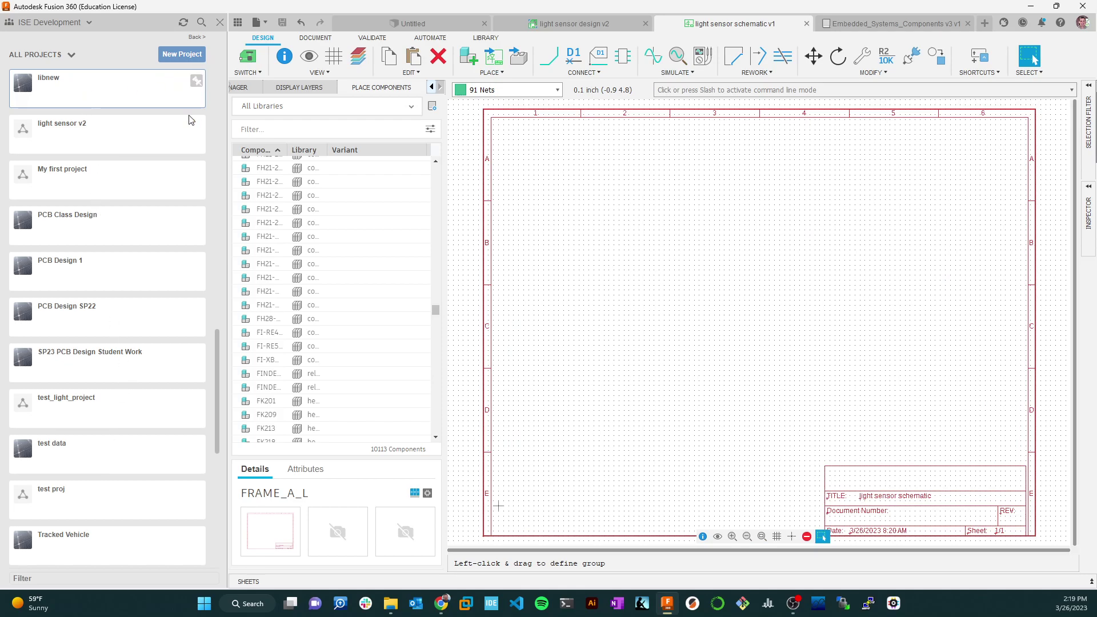
scroll(142, 187, up, 5)
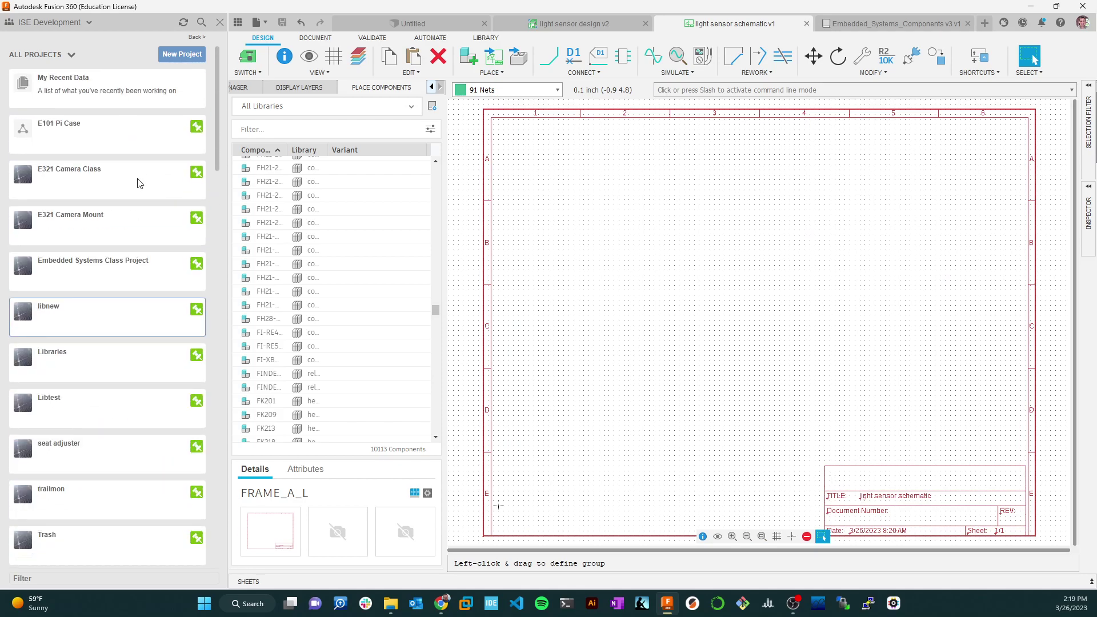
- Upload the downloaded Embedded_Systems_Components v3 (2) library file to the libnew project
click(67, 325)
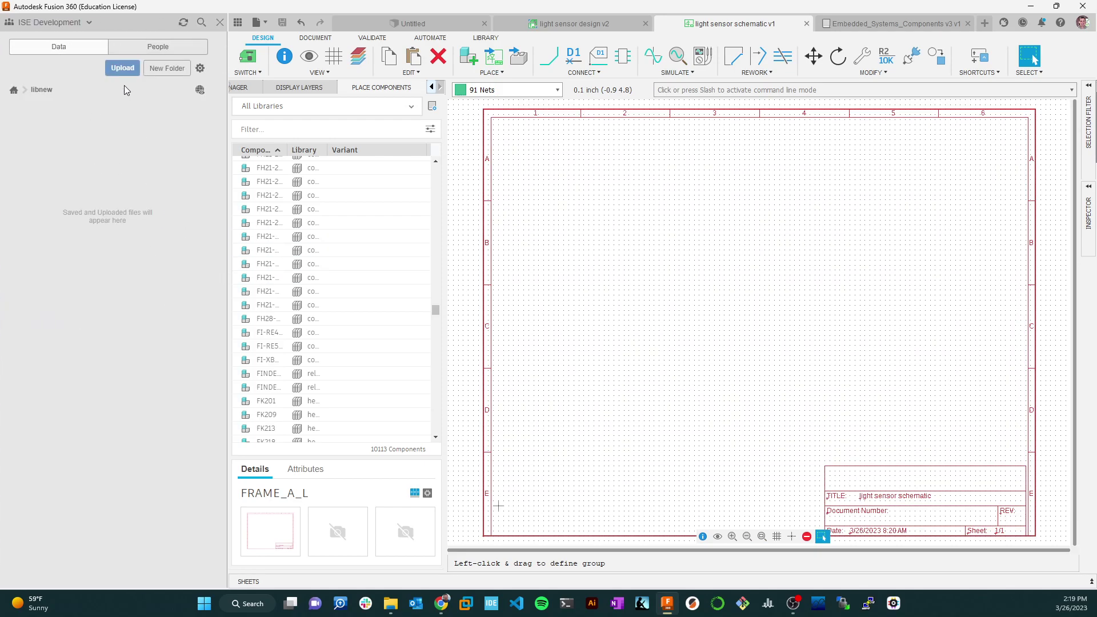
click(122, 69)
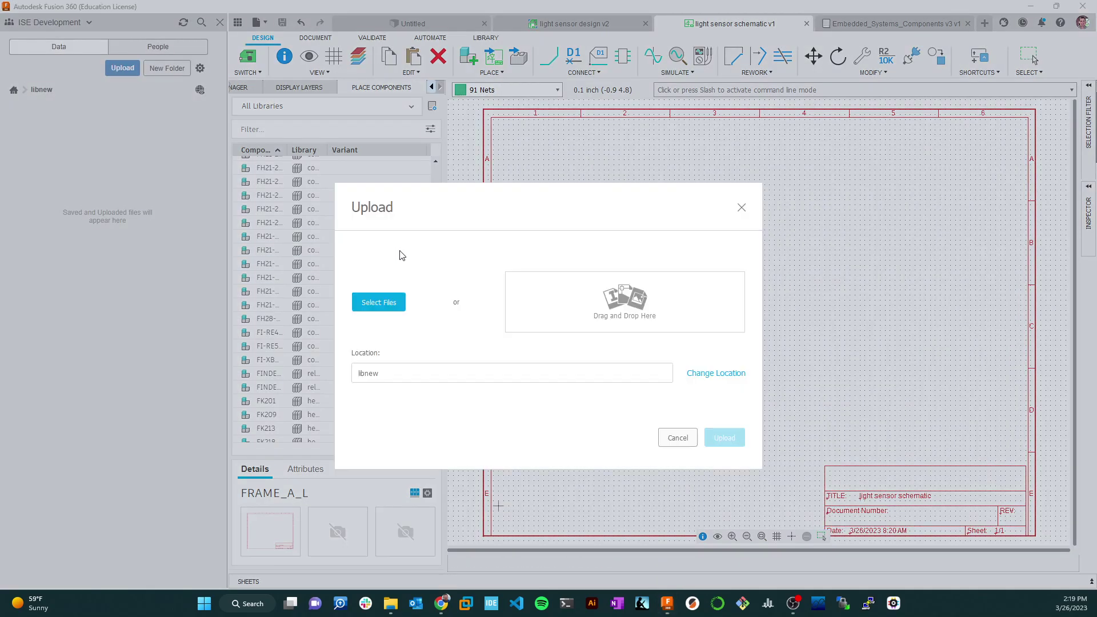
click(379, 301)
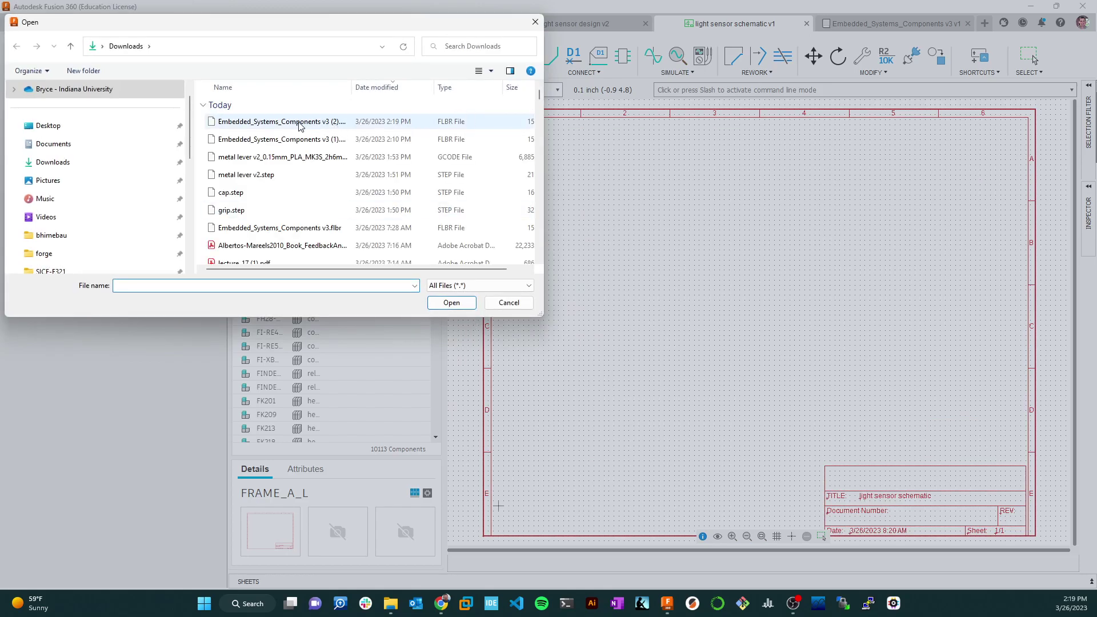
double_click(299, 121)
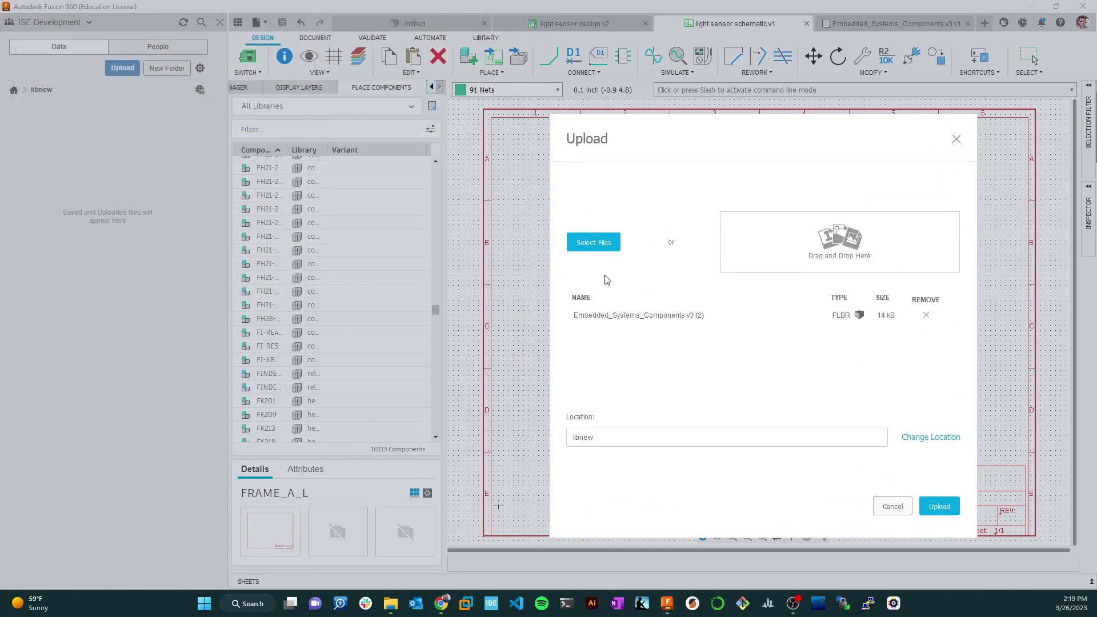
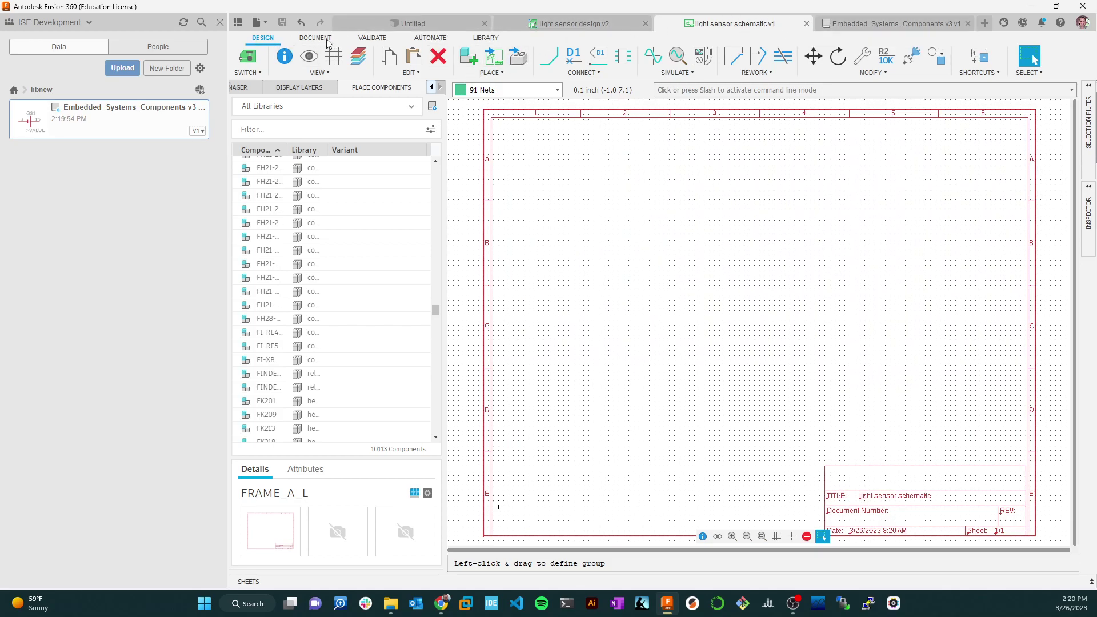
- Import the Embedded_Systems_Components library from the libnew project on Fusion Team through the Library Manager
click(487, 38)
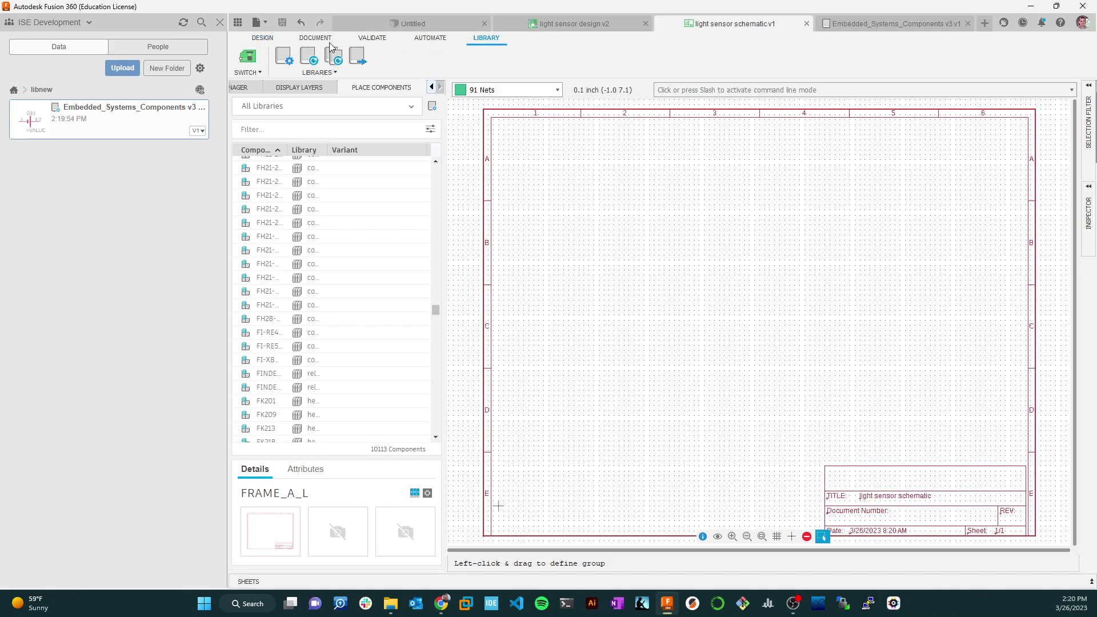
click(289, 61)
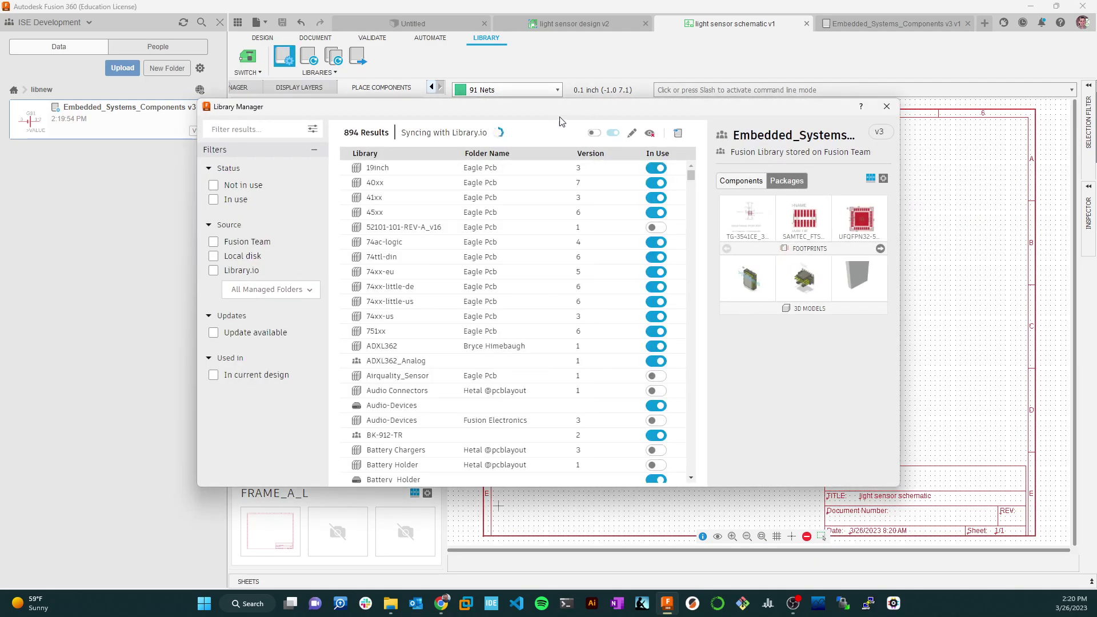
drag(564, 109, 577, 65)
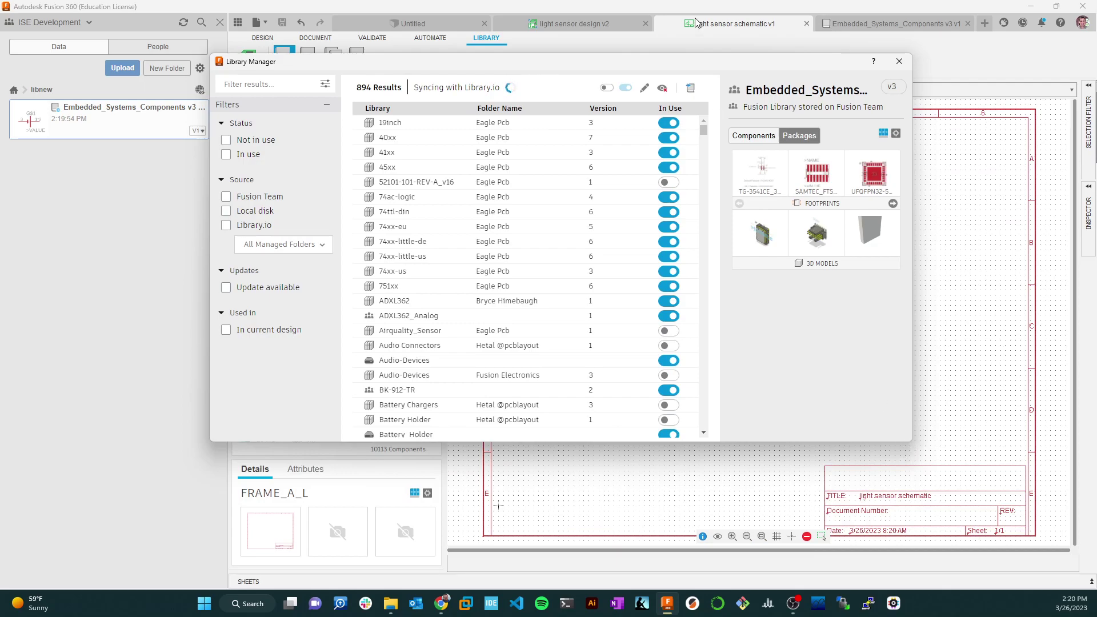
click(691, 88)
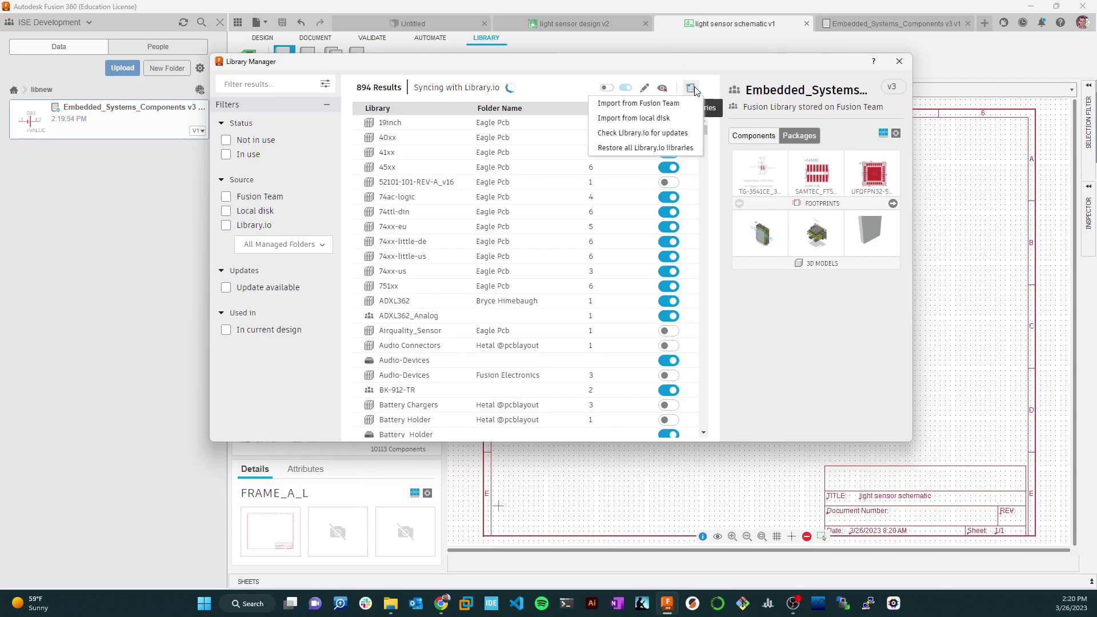
click(663, 105)
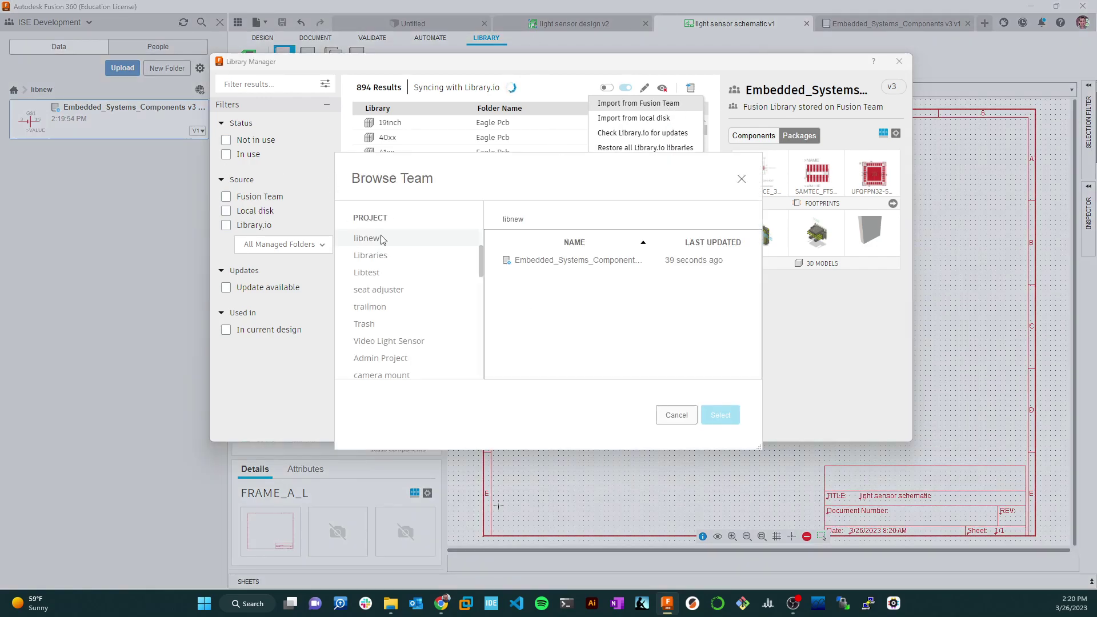
scroll(482, 268, up, 1)
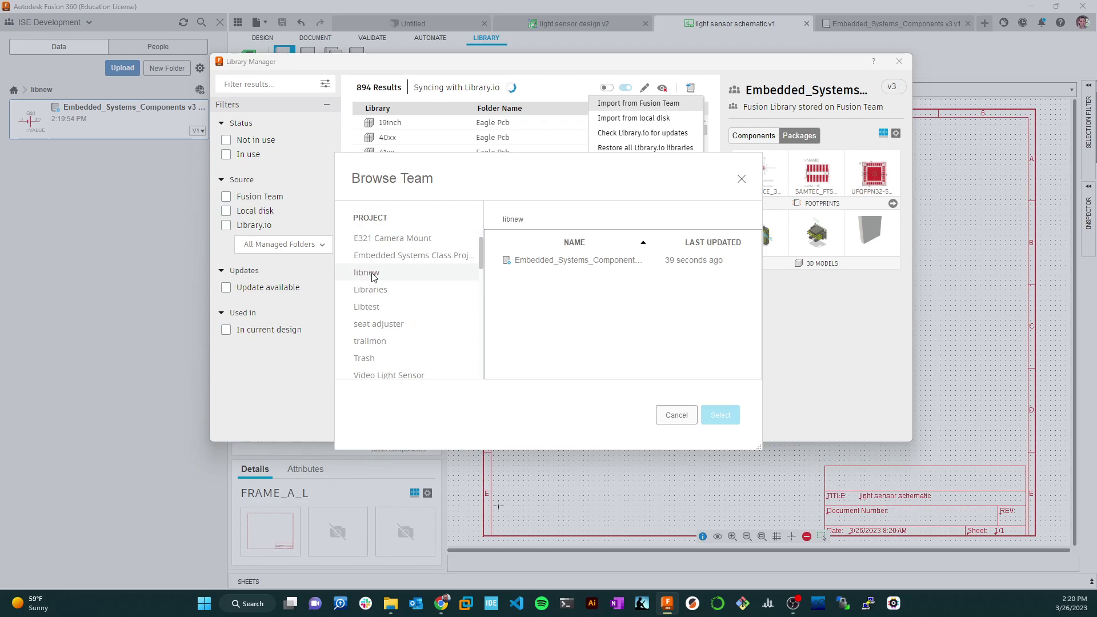
click(594, 264)
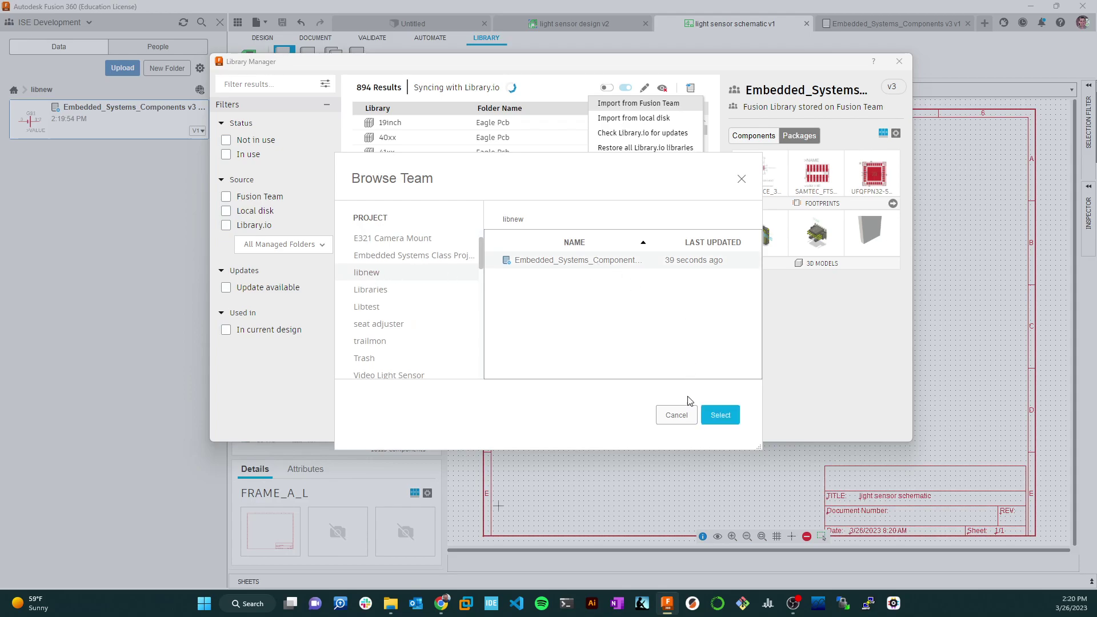
click(721, 416)
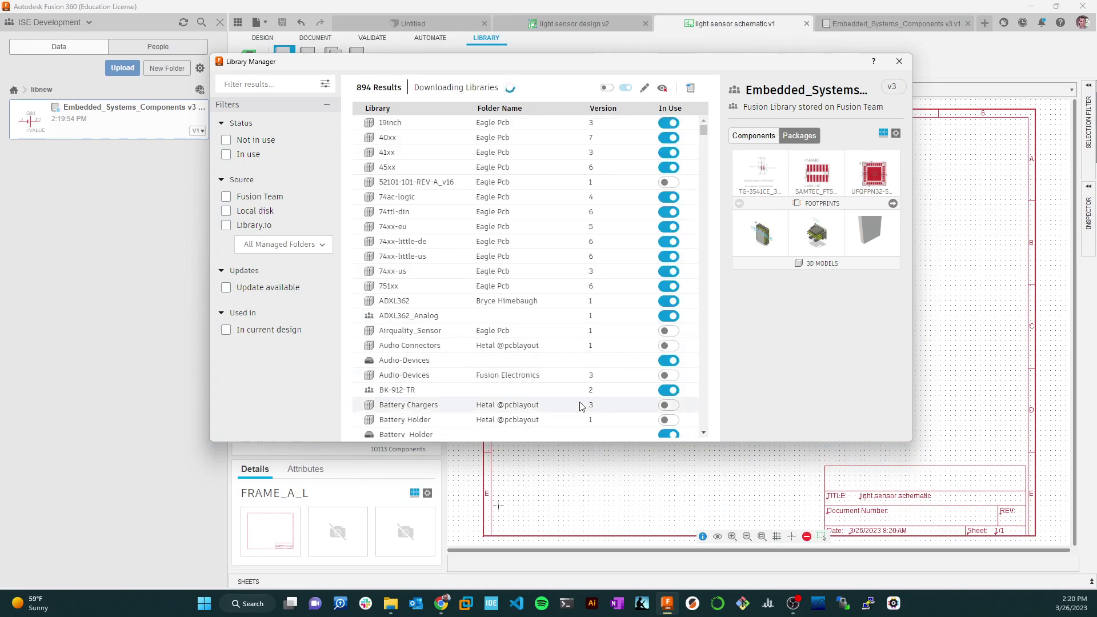
- Find version 3 of the Embedded_Systems library in the Library Manager list and open it for editing
scroll(455, 285, down, 5)
scroll(455, 285, up, 5)
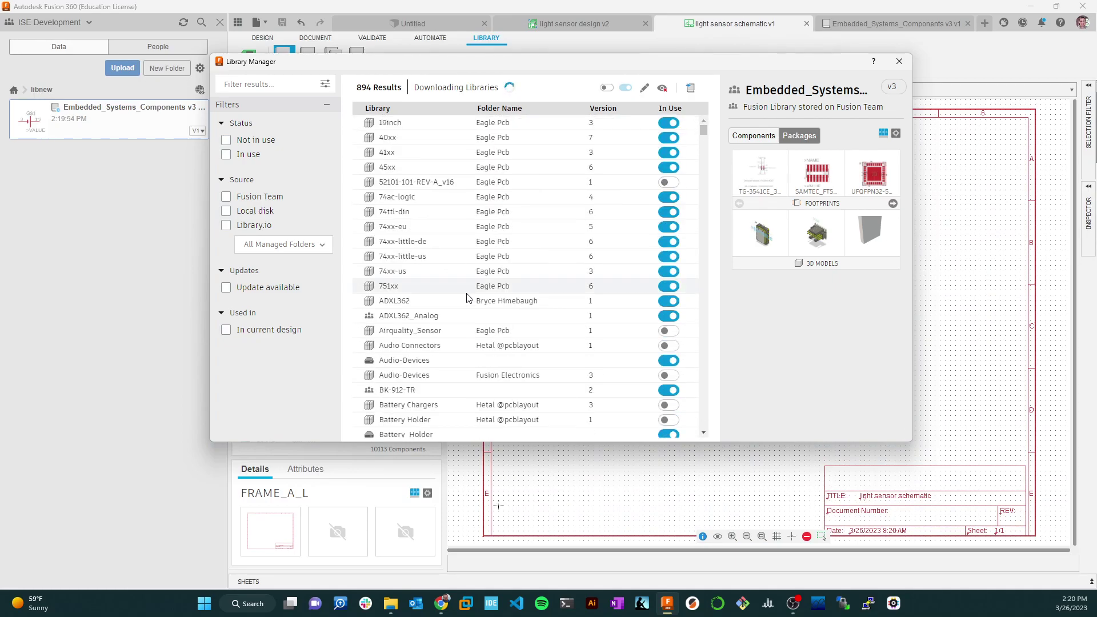
scroll(467, 300, down, 12)
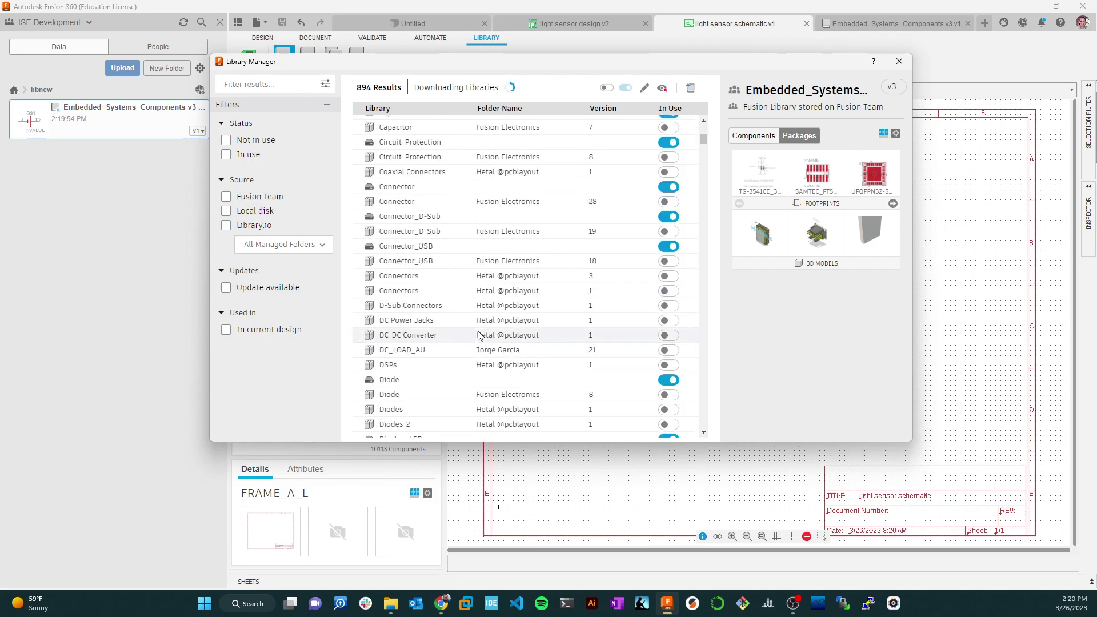
scroll(479, 329, down, 2)
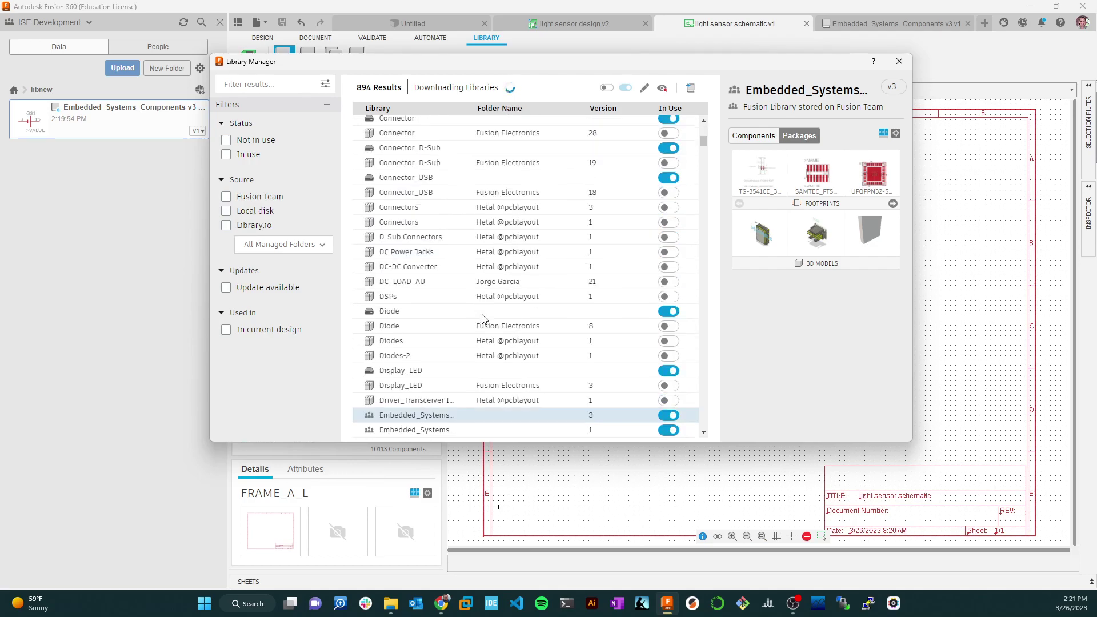
scroll(482, 319, down, 2)
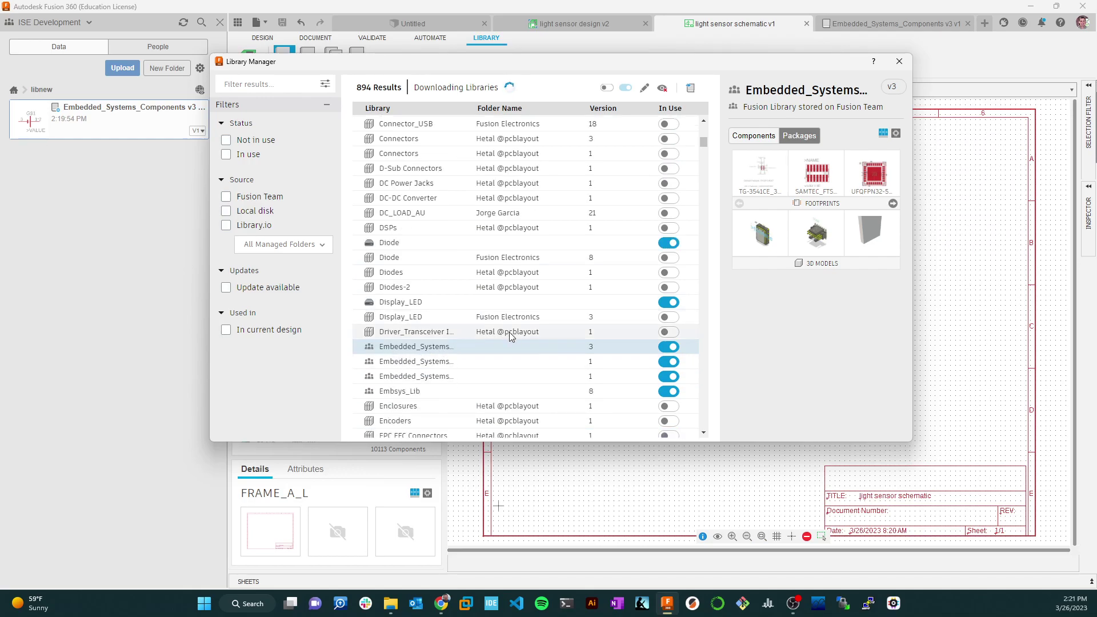
right_click(424, 348)
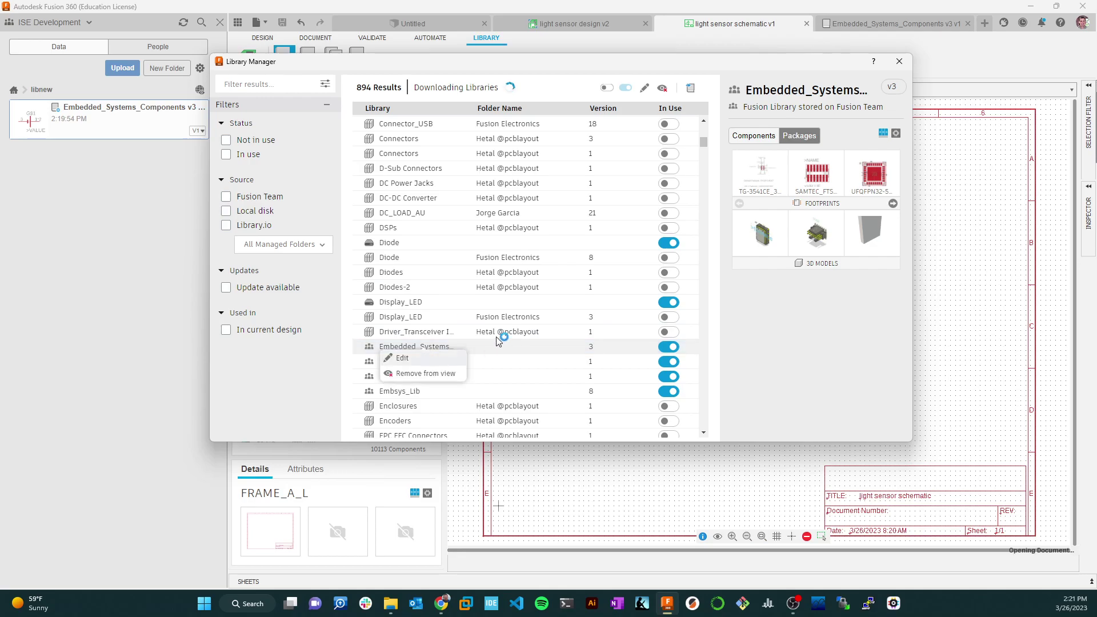
click(402, 358)
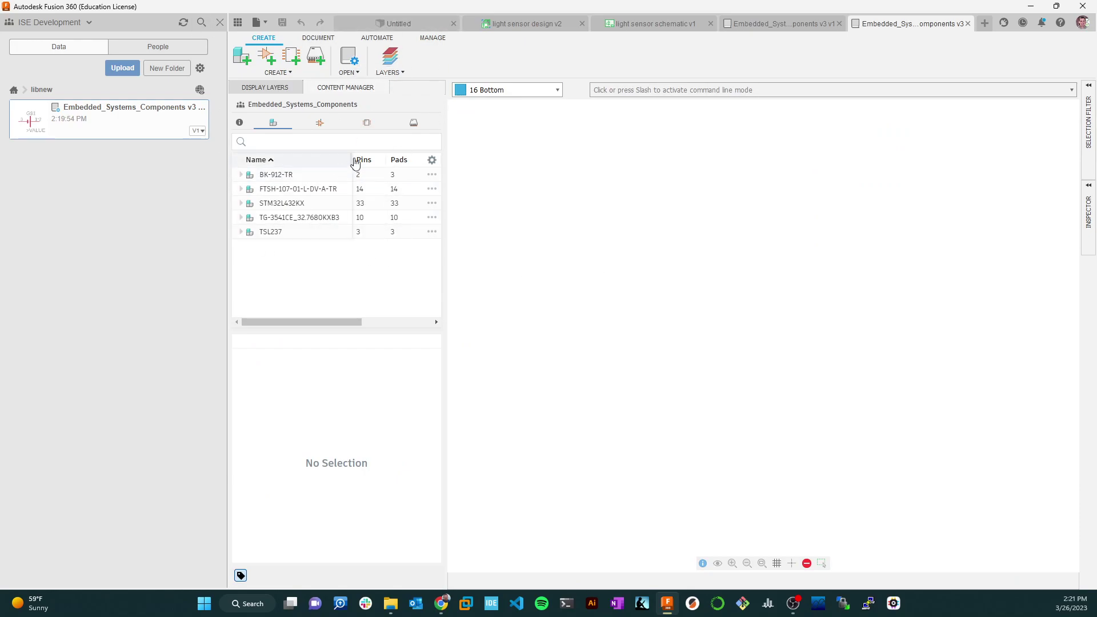
- Expand the BK-912-TR component down to its MPD_BK-912-TR package and inspect the 3D model
click(241, 175)
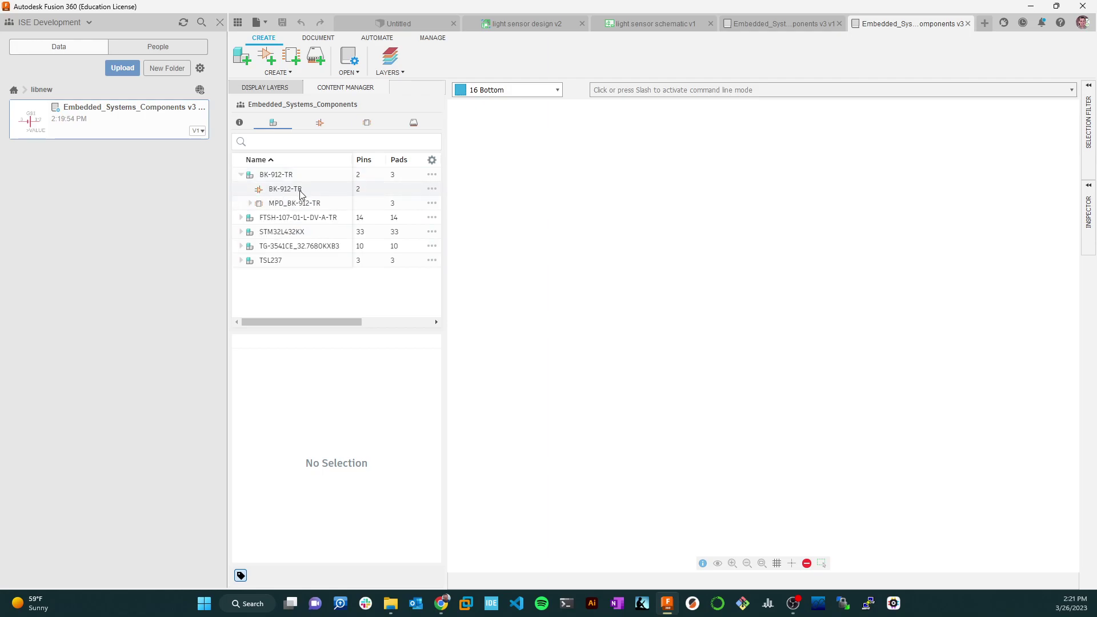
click(250, 203)
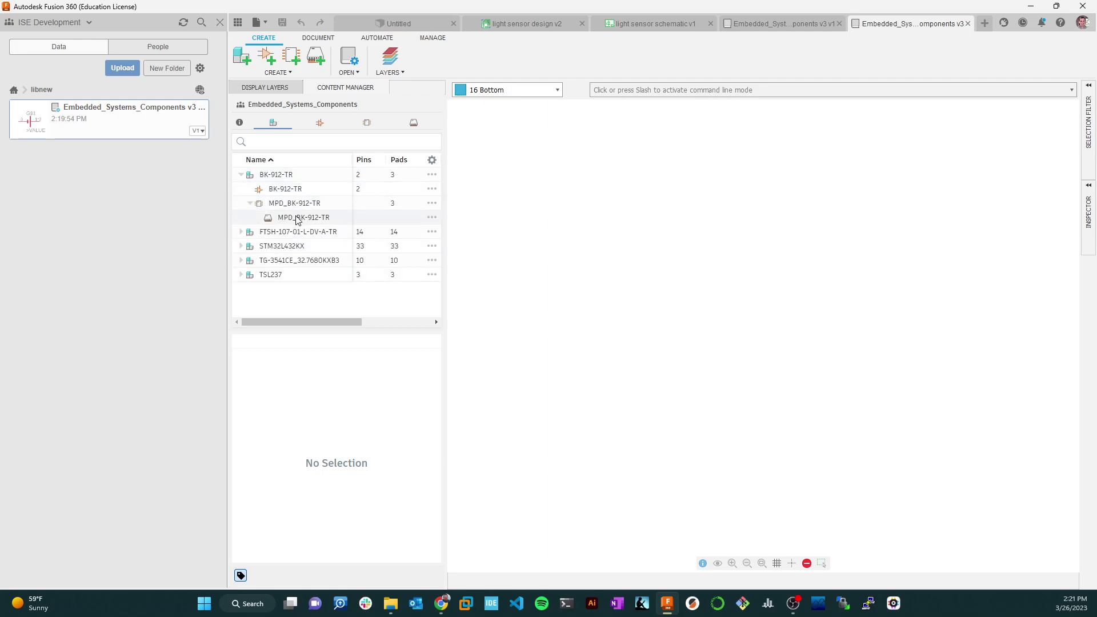
click(297, 219)
double_click(297, 219)
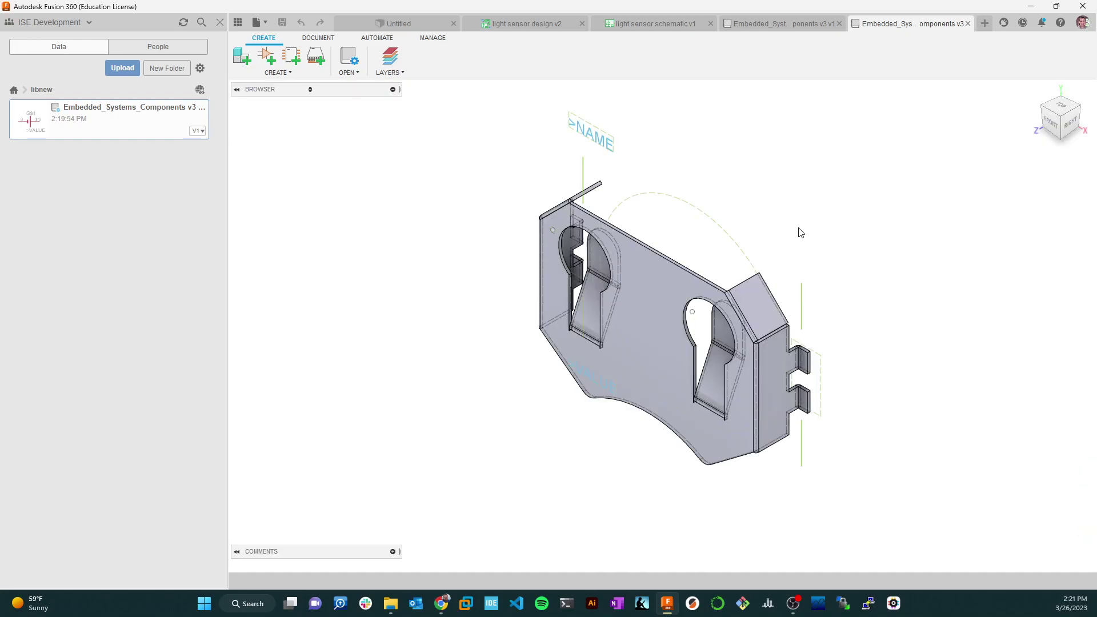
shift+middle_drag(862, 336, 832, 208)
- Go back through the open documents to the uploaded Embedded_Systems_Components v3 library and show its component list
click(816, 23)
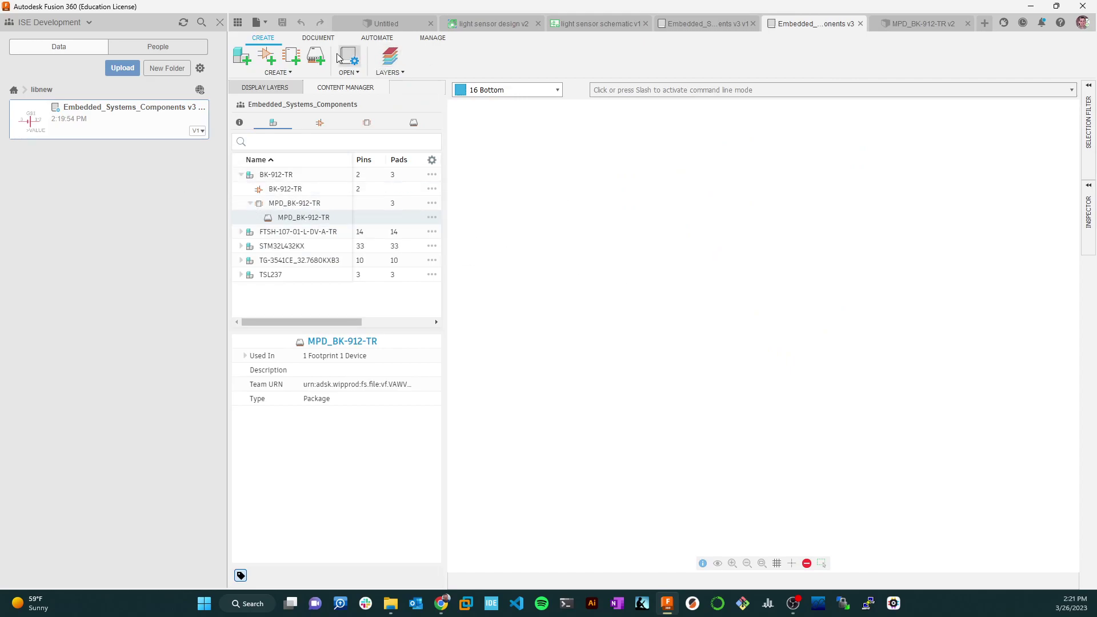
click(691, 29)
click(577, 25)
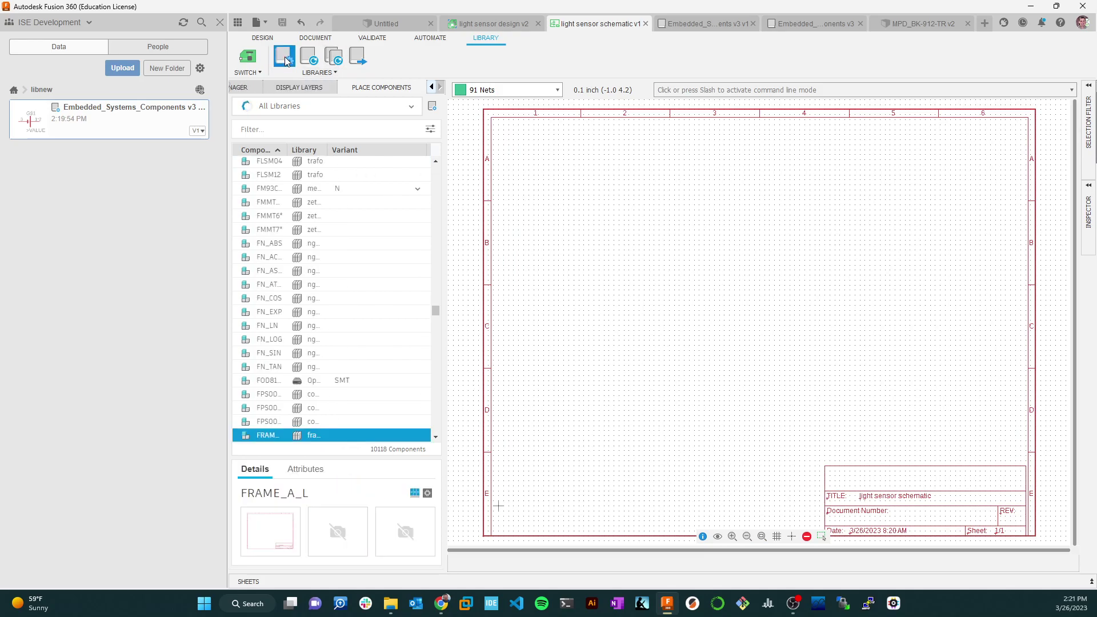
click(715, 24)
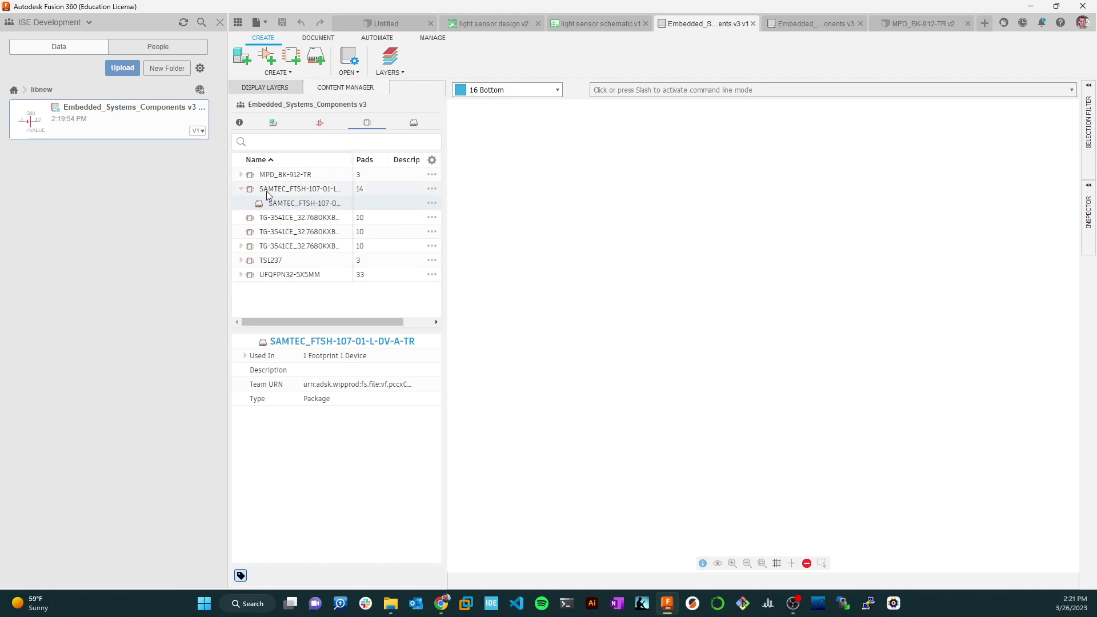
click(274, 124)
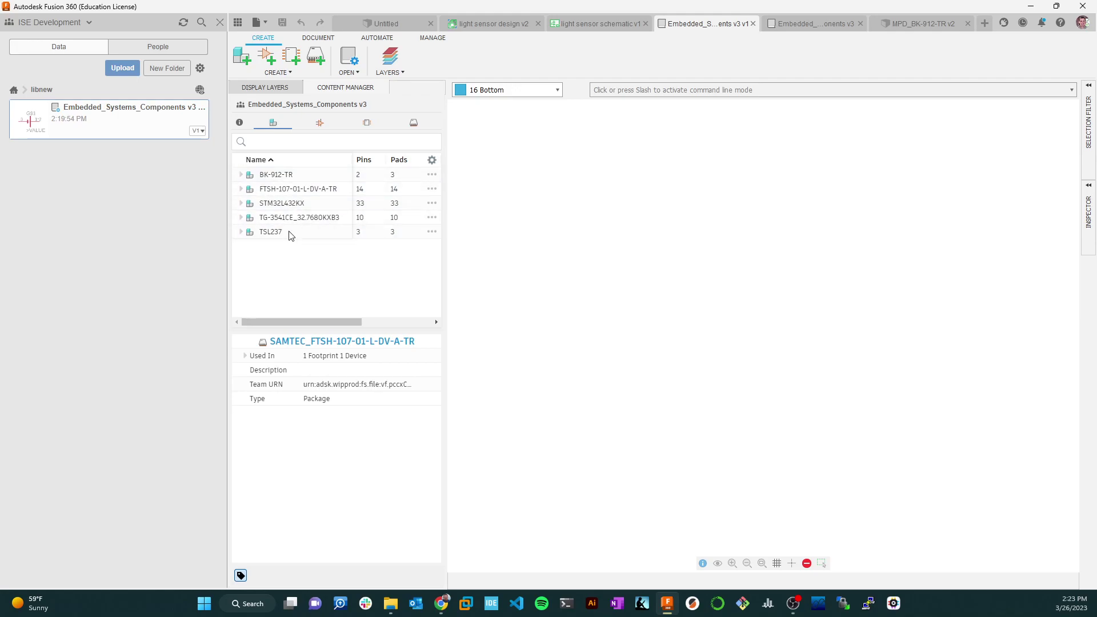
- Show the library's symbols and open the FTSH-107-01-L-DV-A-TR symbol to examine its pins
click(319, 124)
click(289, 178)
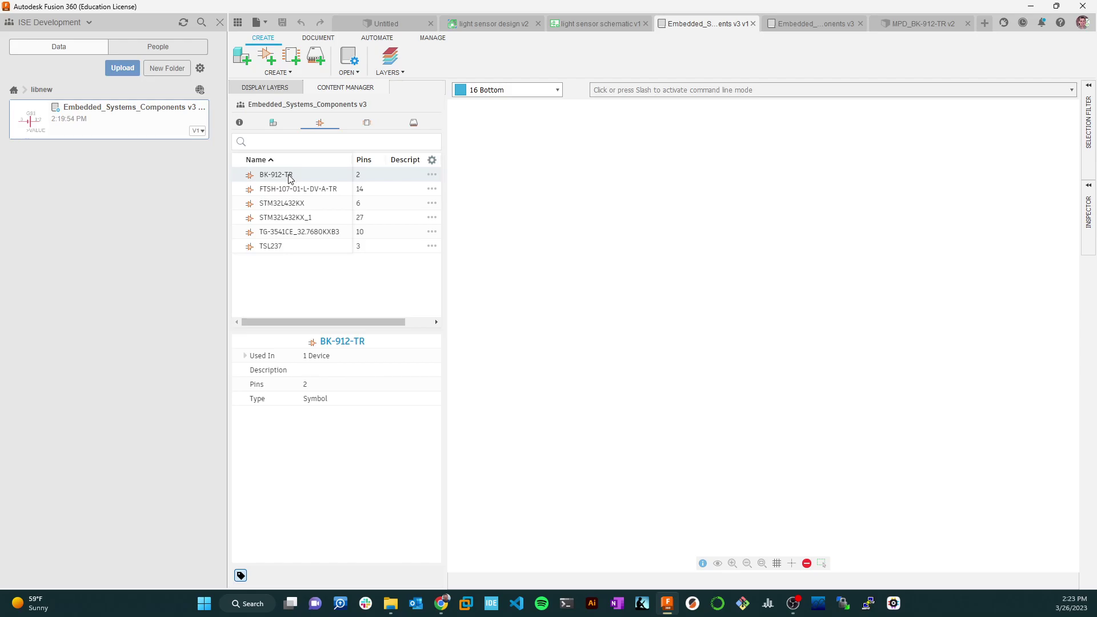
double_click(284, 190)
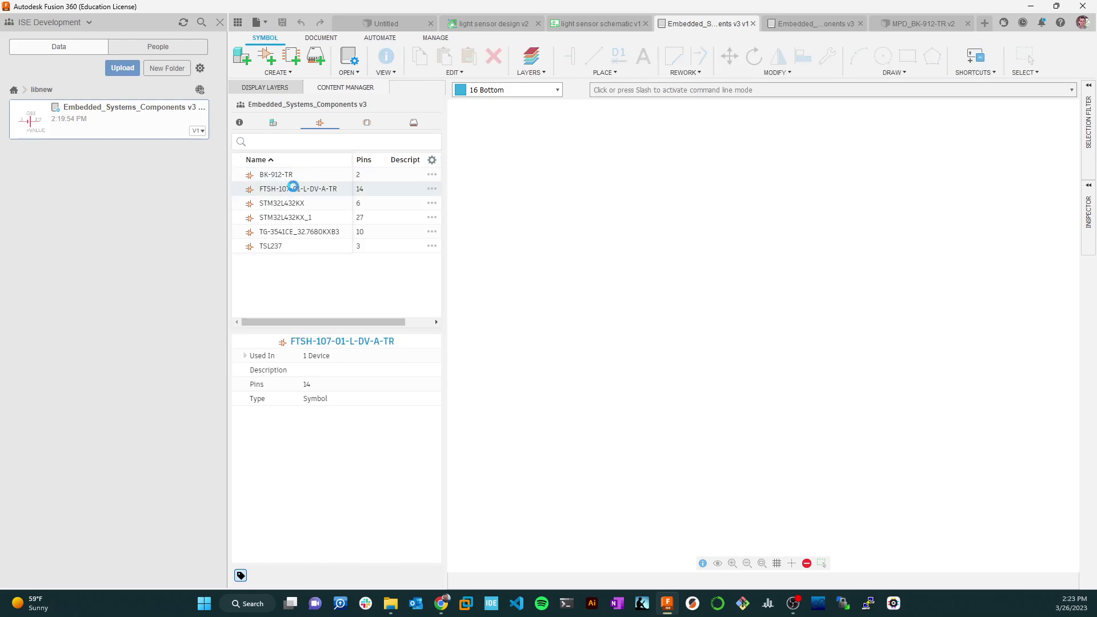
scroll(768, 322, up, 1)
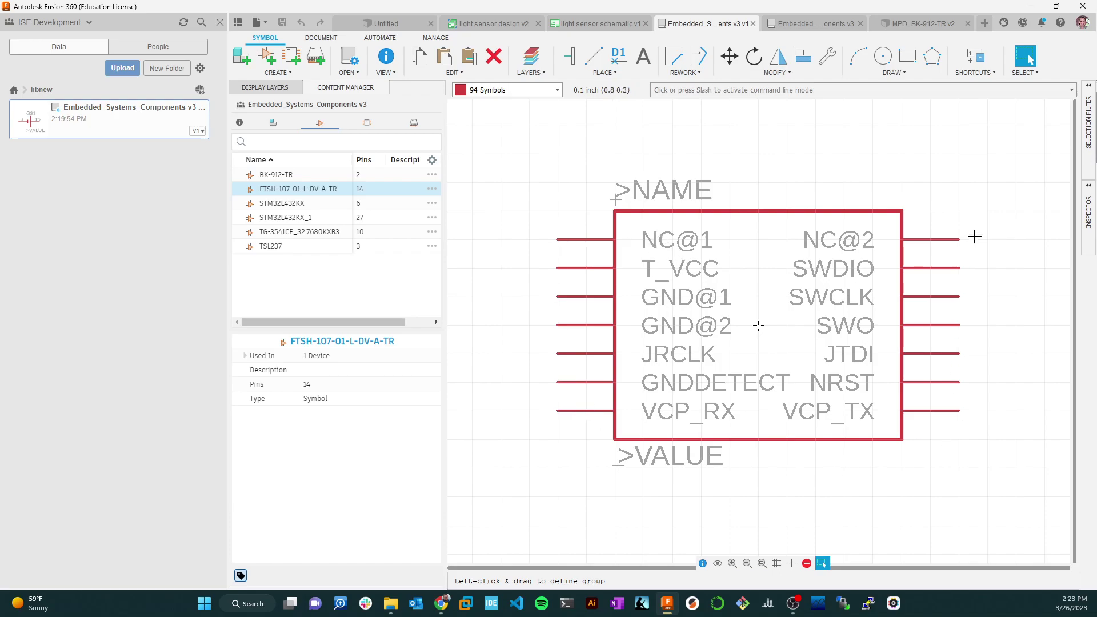
- Open the 3D package of the SAMTEC_FTSH-107-01-L-DV-A-TR footprint, then return to the uploaded component library
click(367, 125)
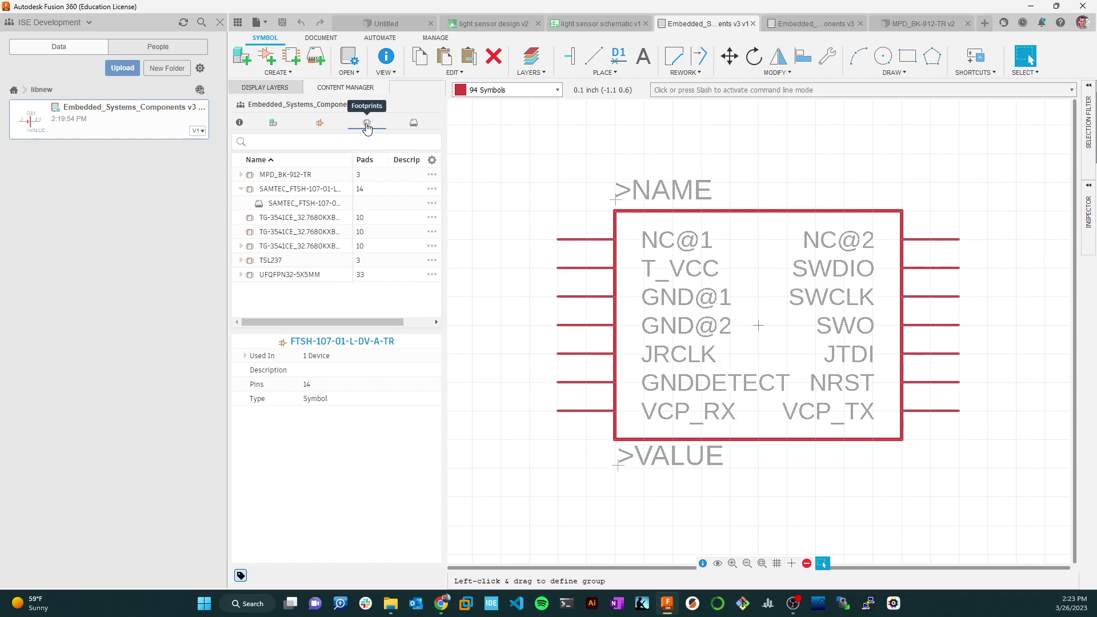
double_click(292, 206)
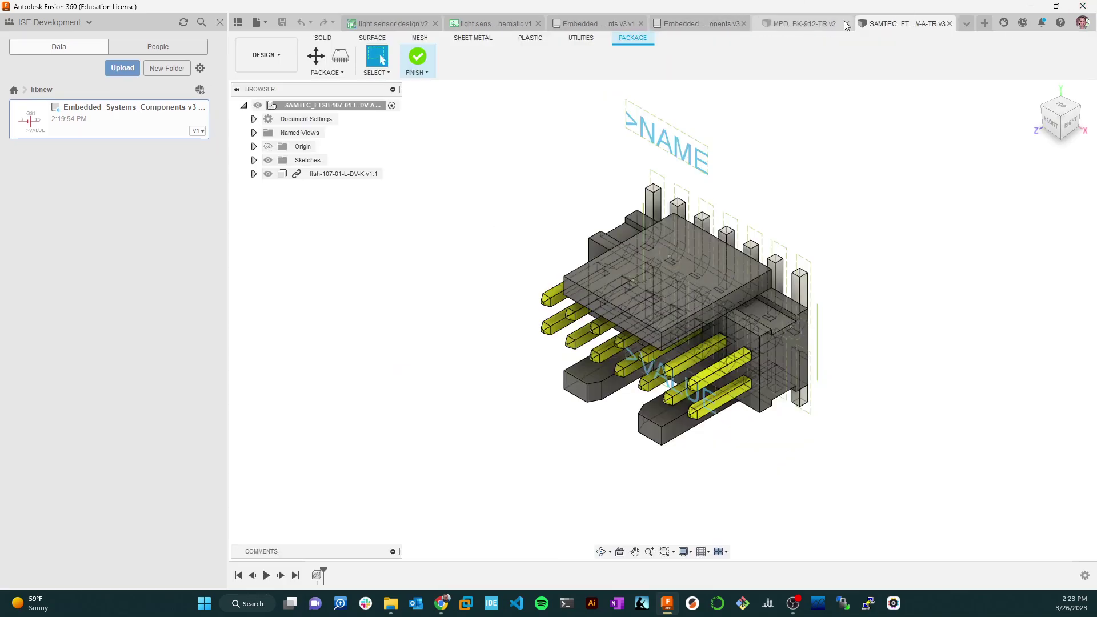
click(796, 23)
click(706, 23)
click(584, 23)
click(701, 17)
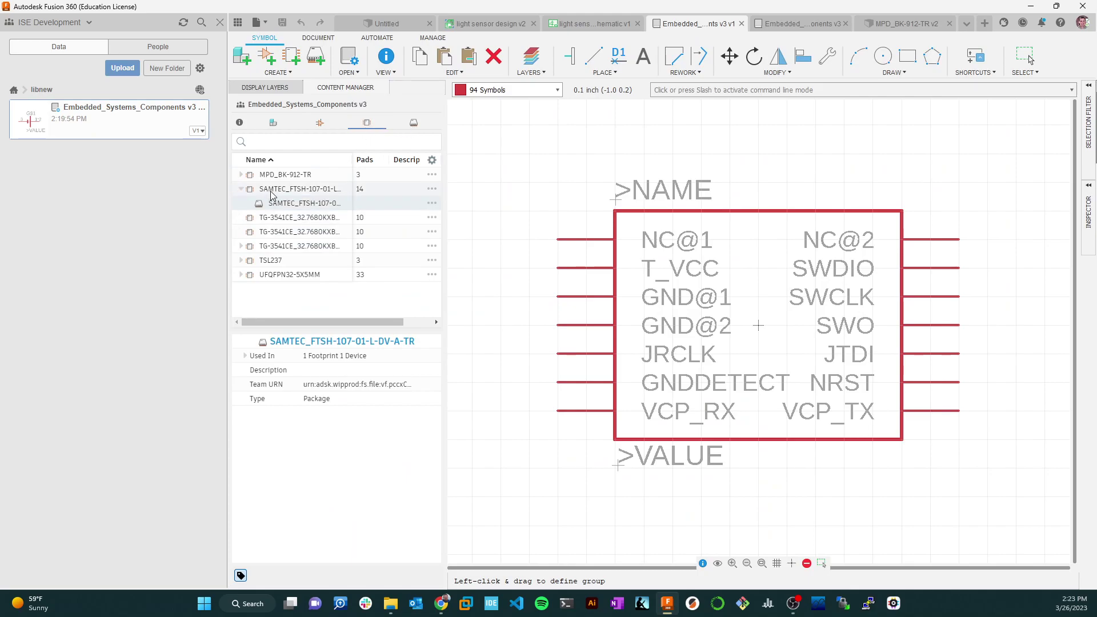
- Open the SAMTEC_FTSH-107-01-L-DV-A-TR footprint to view its pads, then inspect its 3D package again
click(297, 191)
double_click(296, 190)
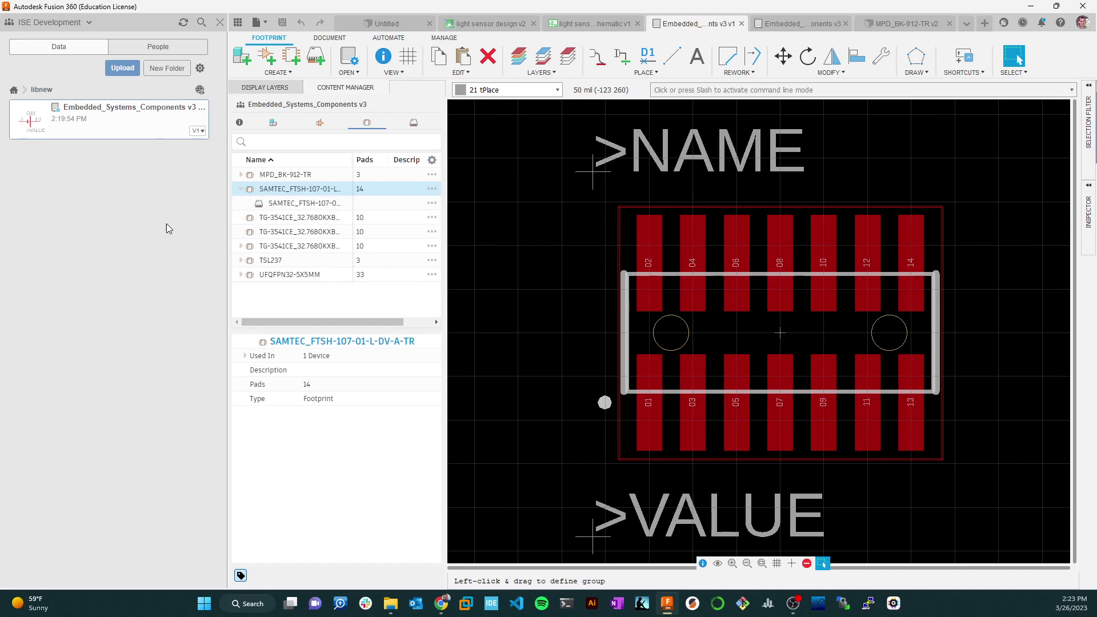
double_click(370, 204)
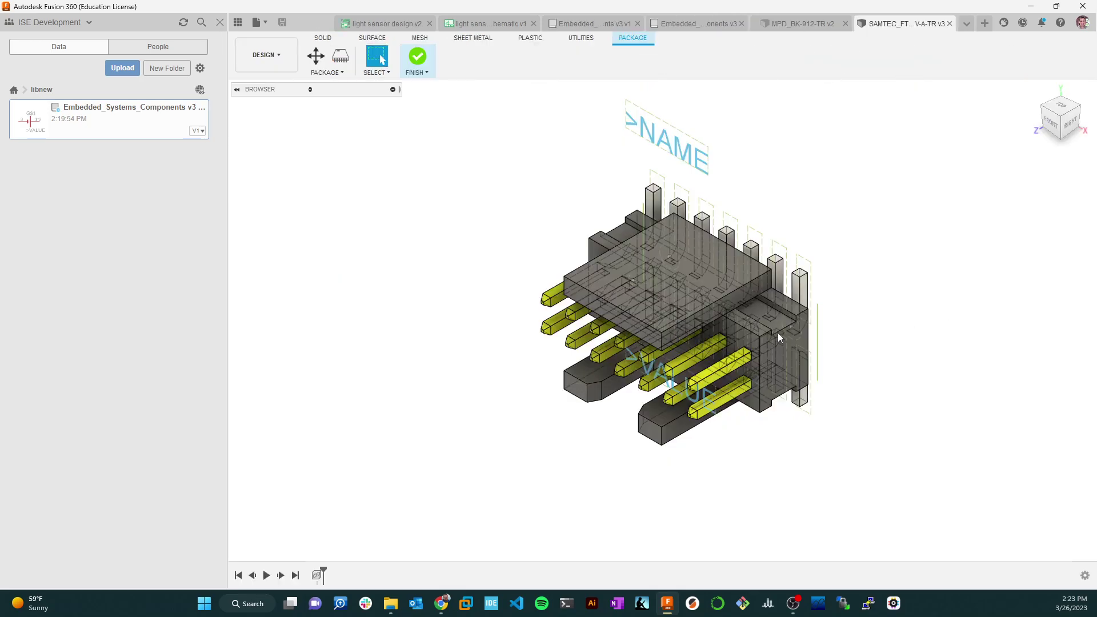
shift+middle_drag(893, 326, 863, 247)
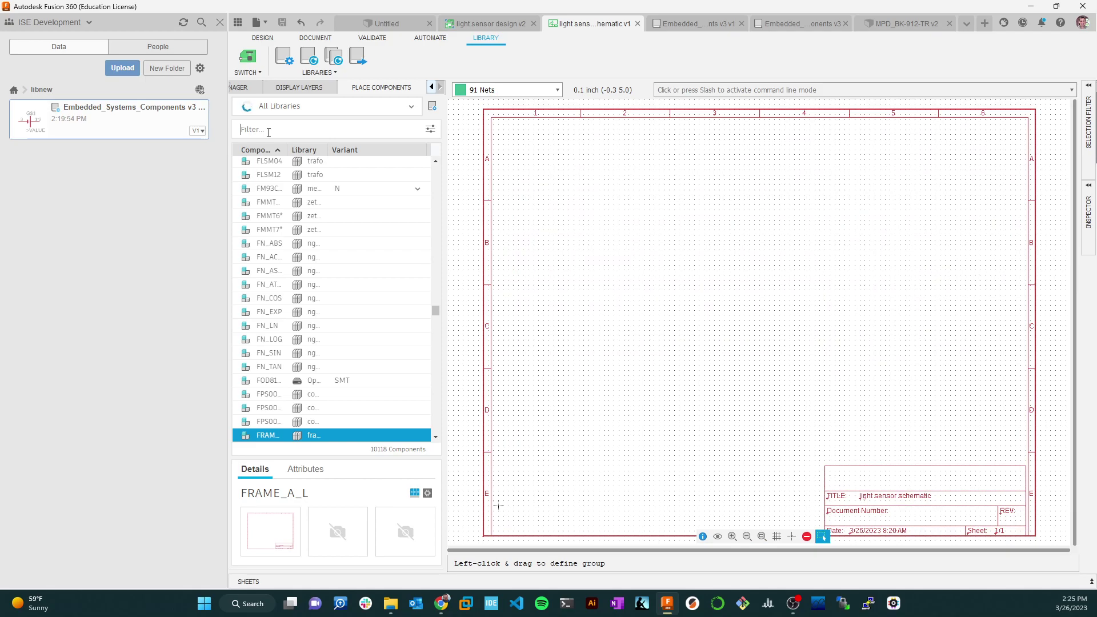
- Filter the schematic's placeable components by L432 and widen the Library column to read the library names
text(L432)
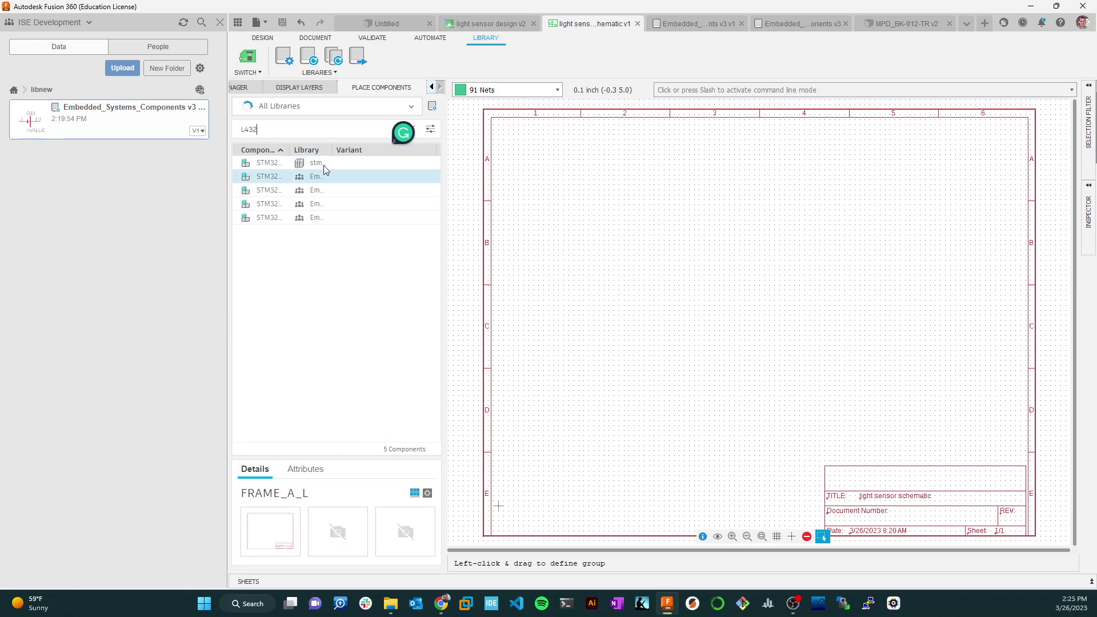
drag(331, 151, 344, 150)
click(393, 163)
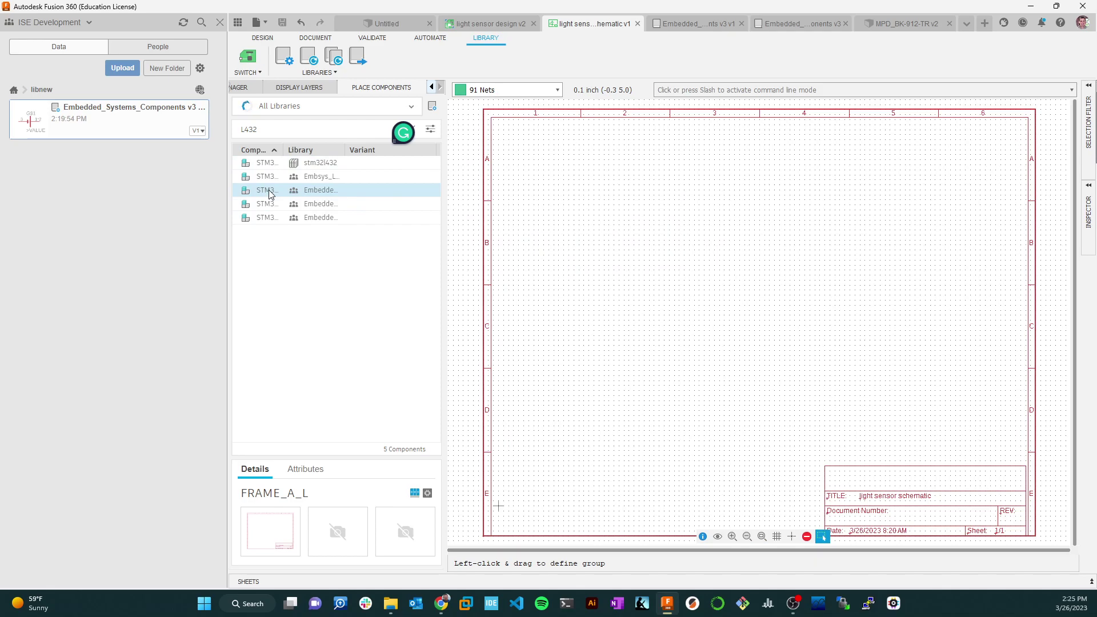
- Add the STM32L432KX from the Embedded_Systems library to the schematic, placing its main symbol with the power symbol directly below
click(311, 191)
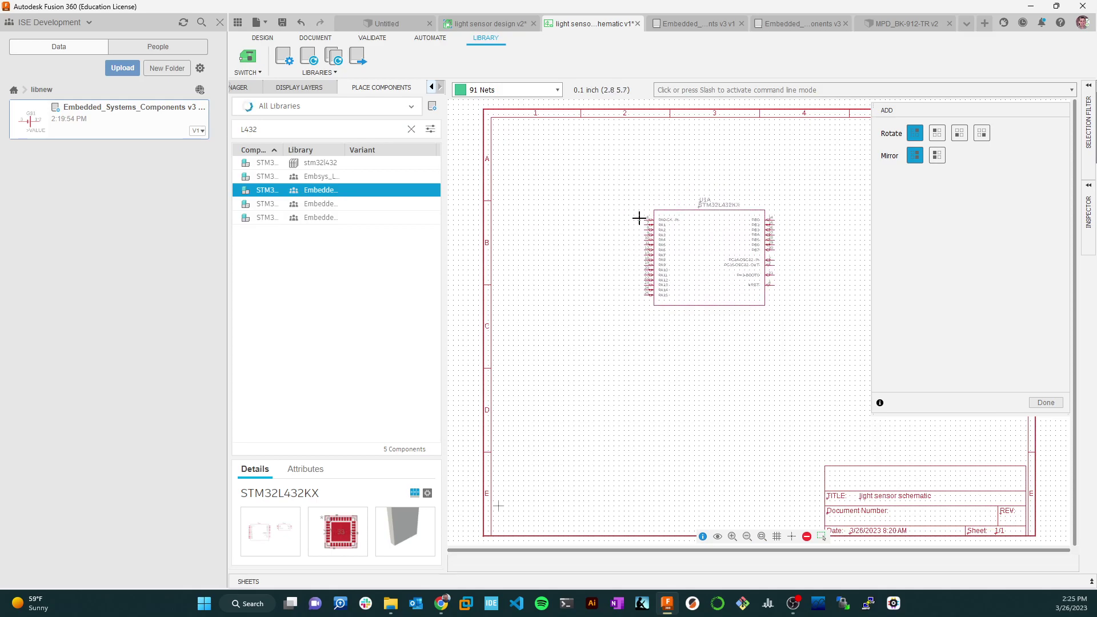
click(639, 217)
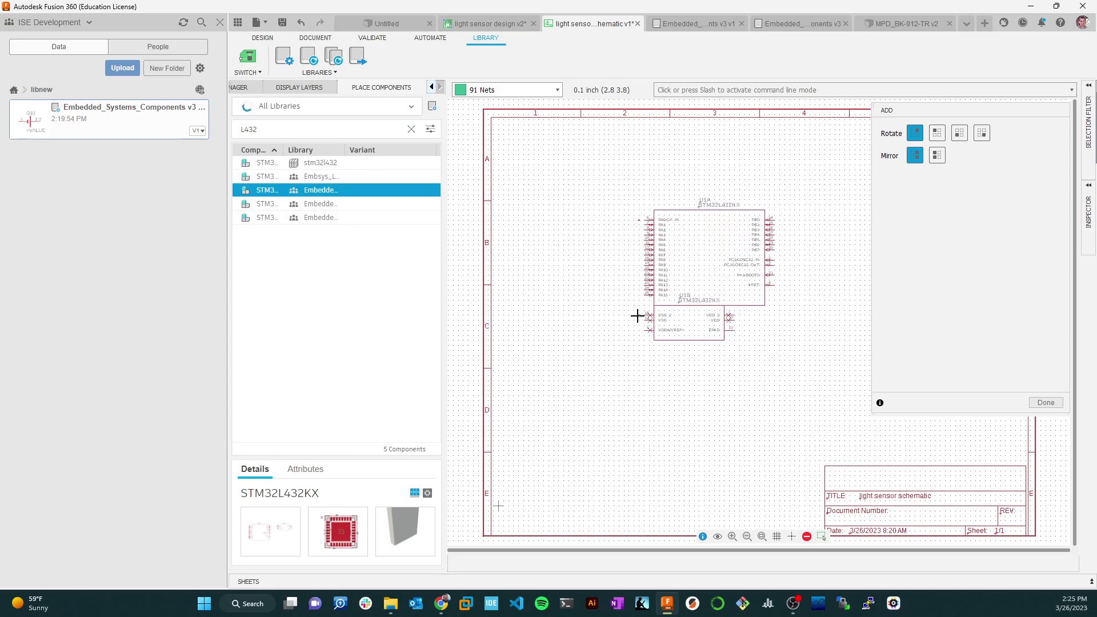
click(639, 337)
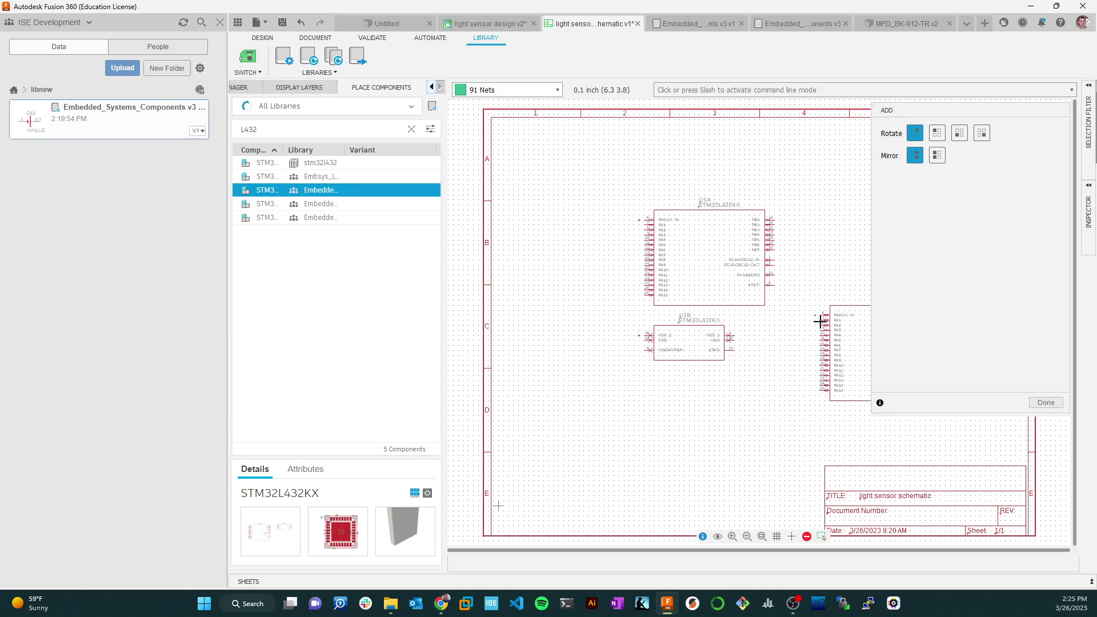
- Finish adding the STM32L432KX without placing another instance
click(1045, 402)
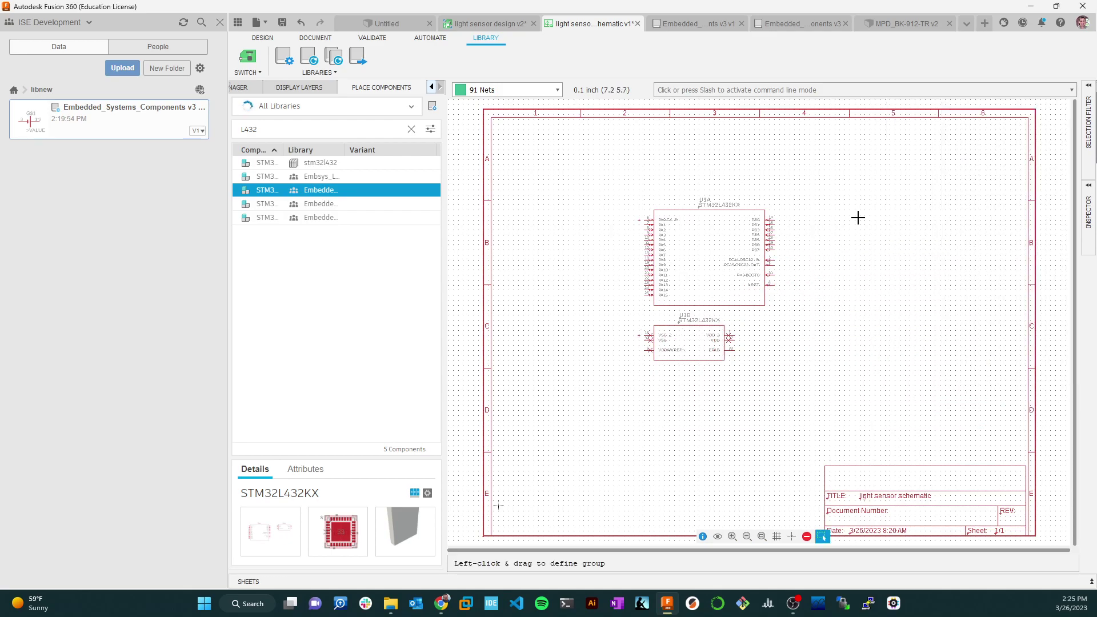
scroll(678, 290, up, 3)
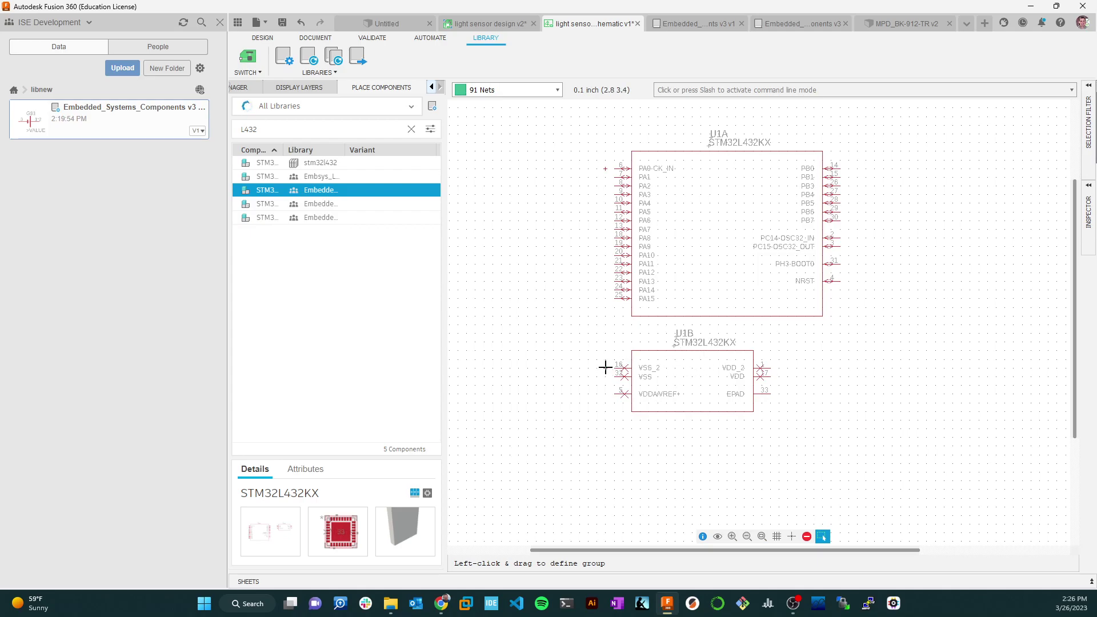
- Move the power symbol U1B down by one grid step, then back up to its original position
click(605, 366)
click(605, 378)
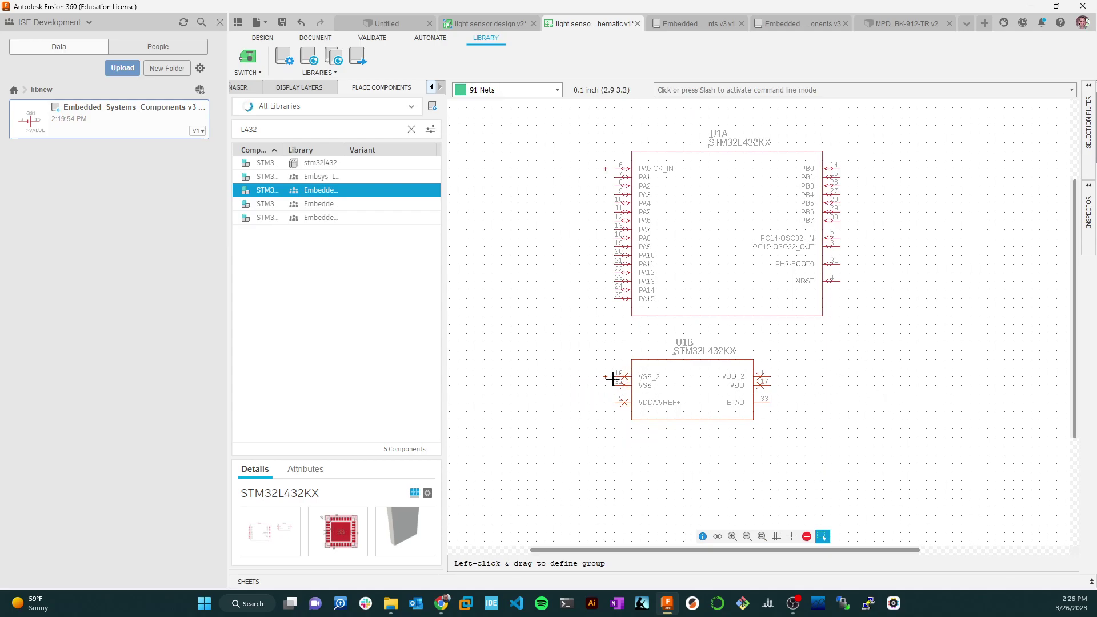
click(605, 377)
click(604, 369)
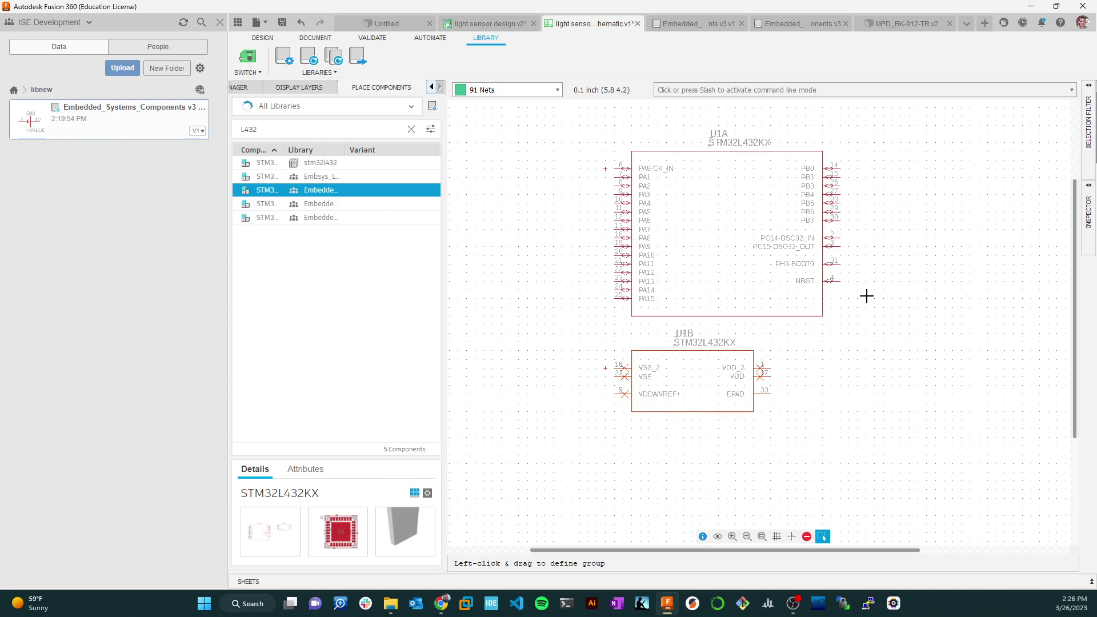
- Filter the placeable components by BK and pick the BK-912-TR battery holder from the Embedded_Systems library for placement
scroll(903, 272, down, 4)
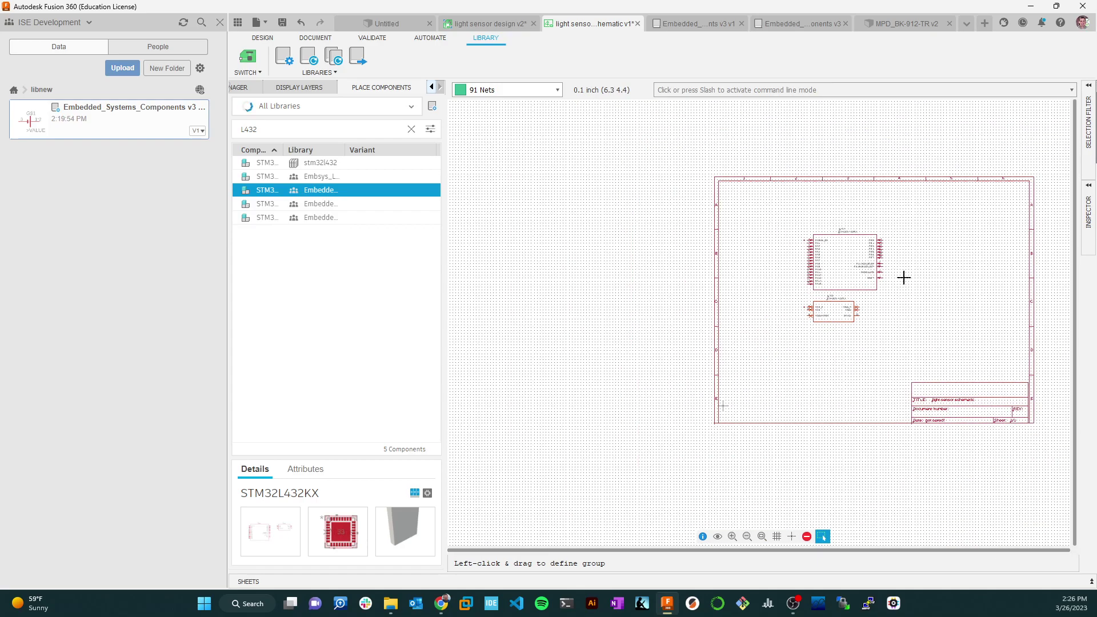
scroll(923, 283, up, 2)
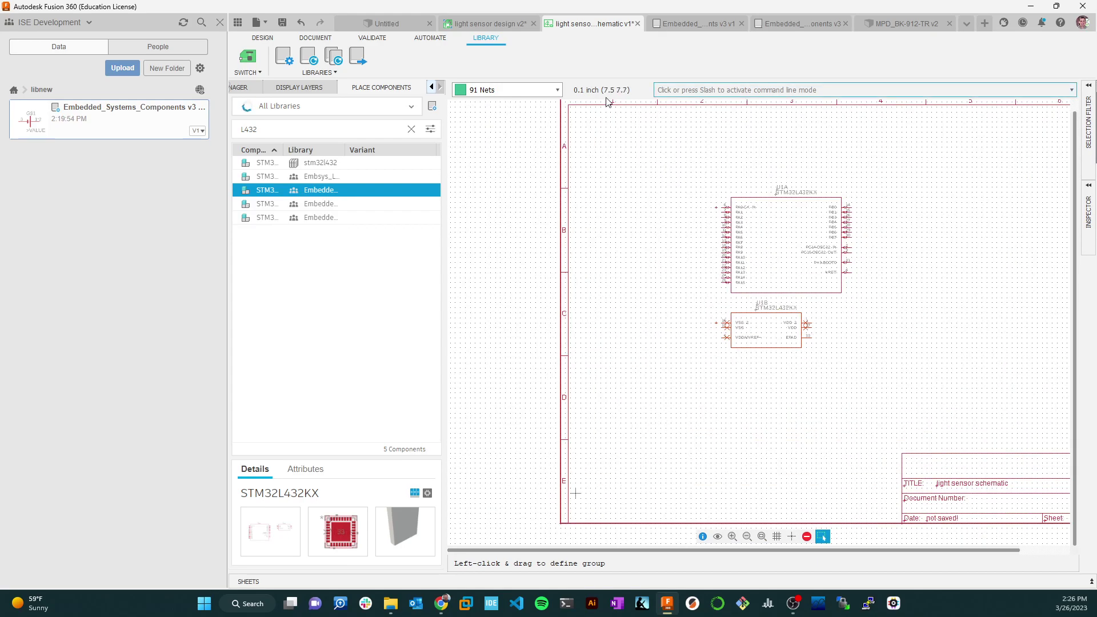
click(281, 127)
text(BK)
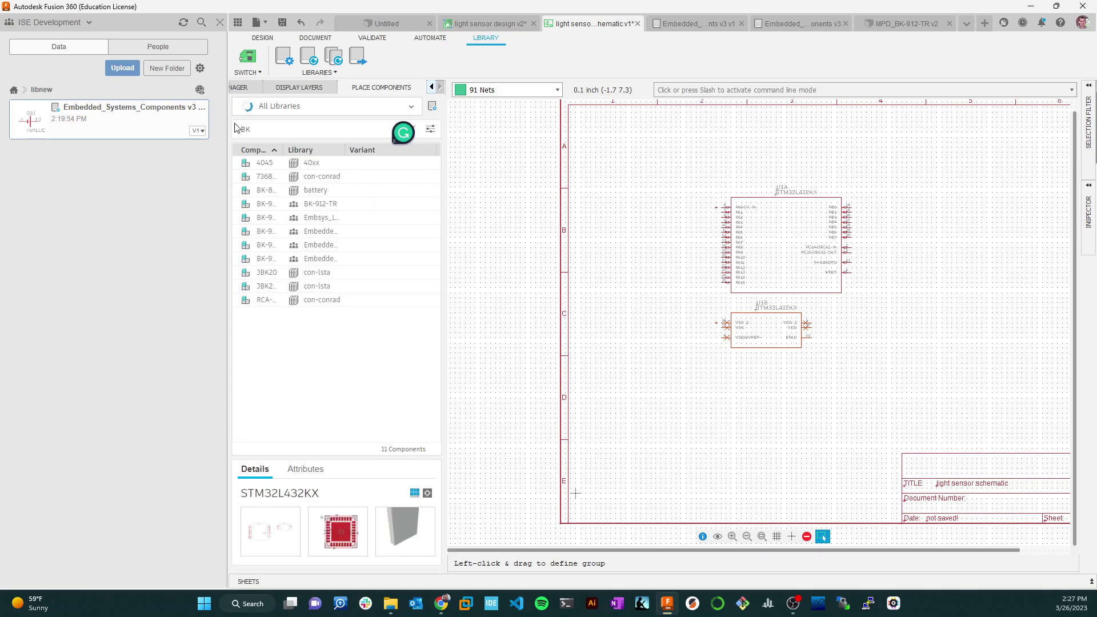
double_click(273, 236)
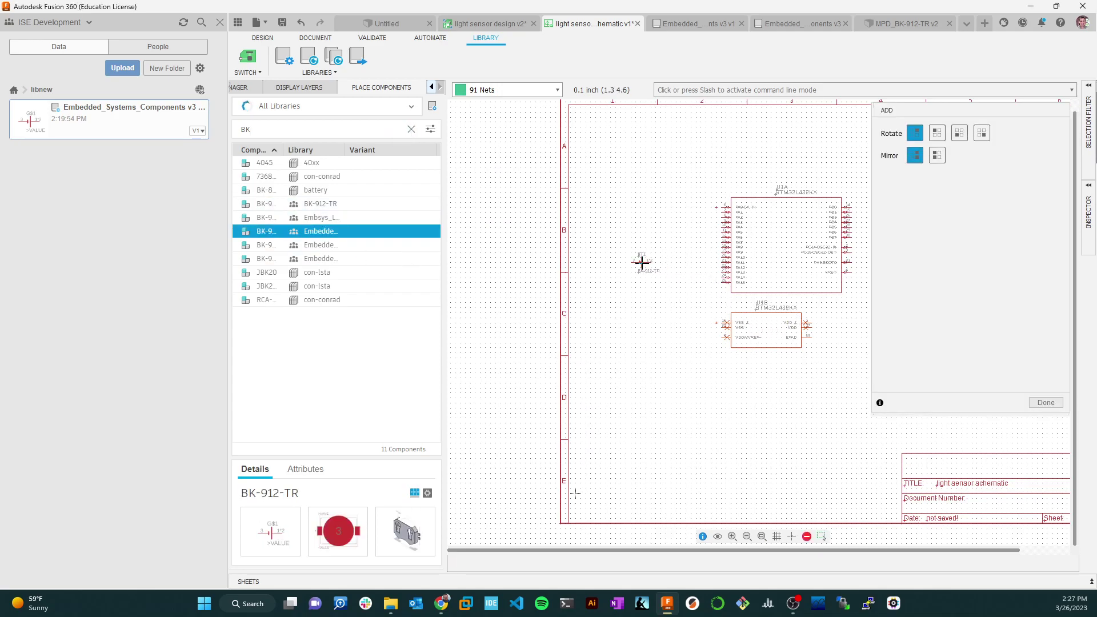
- Rotate the BK-912-TR symbol by 90° so it stands vertically and place one instance to the left of U1A
right_click(641, 258)
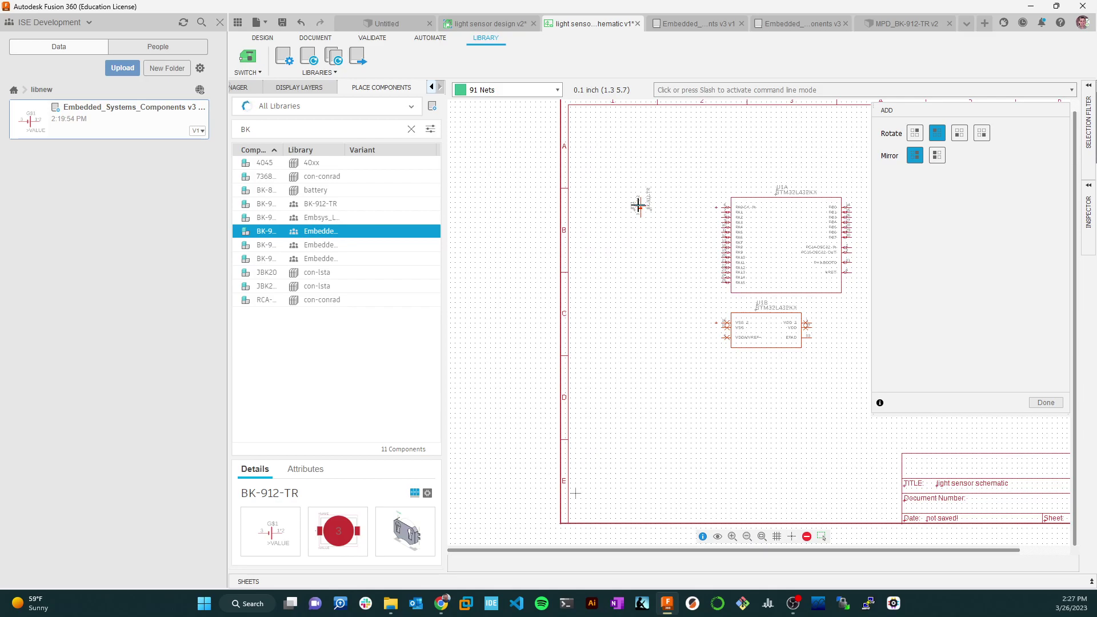
right_click(638, 206)
right_click(639, 204)
right_click(638, 205)
right_click(639, 205)
right_click(634, 215)
right_click(634, 215)
right_click(633, 215)
right_click(634, 215)
scroll(639, 232, up, 8)
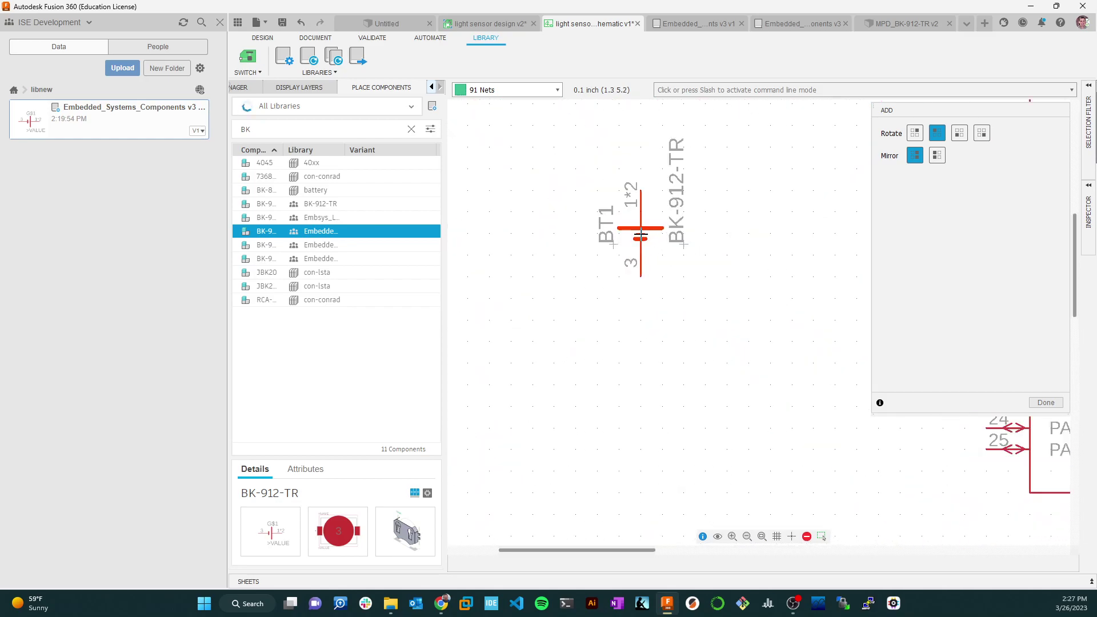
scroll(640, 234, down, 8)
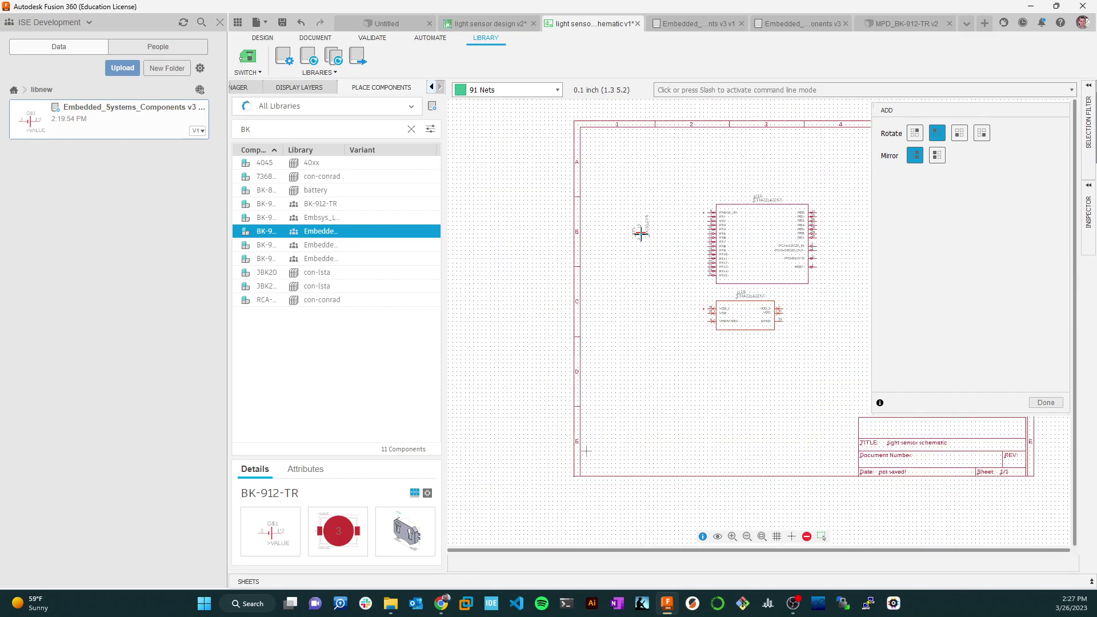
scroll(640, 234, up, 5)
scroll(640, 234, down, 4)
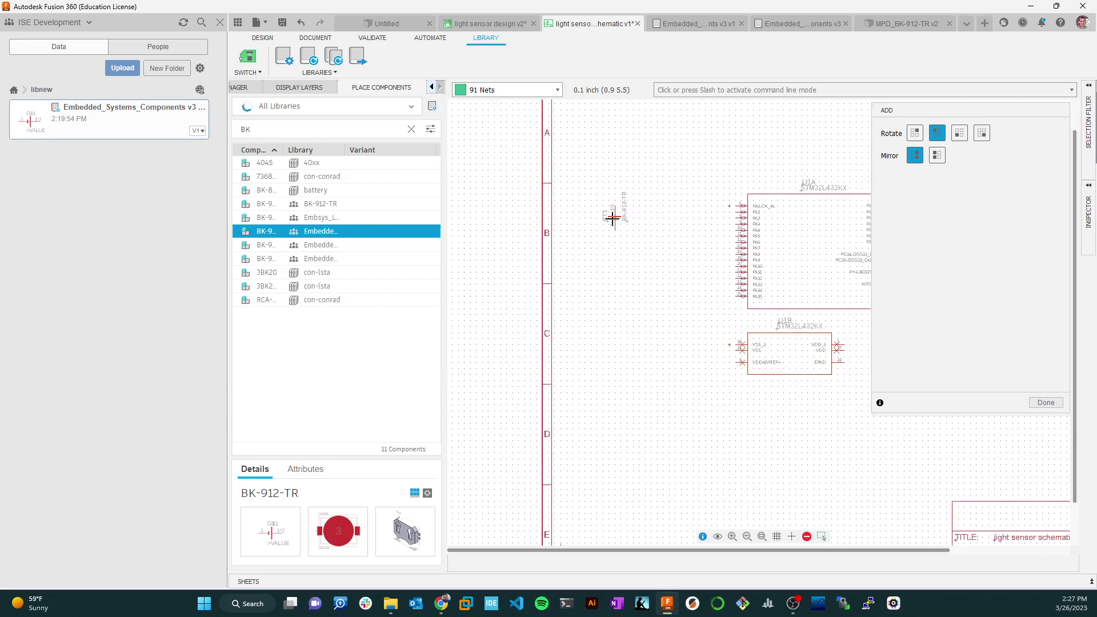
click(612, 217)
key(Escape)
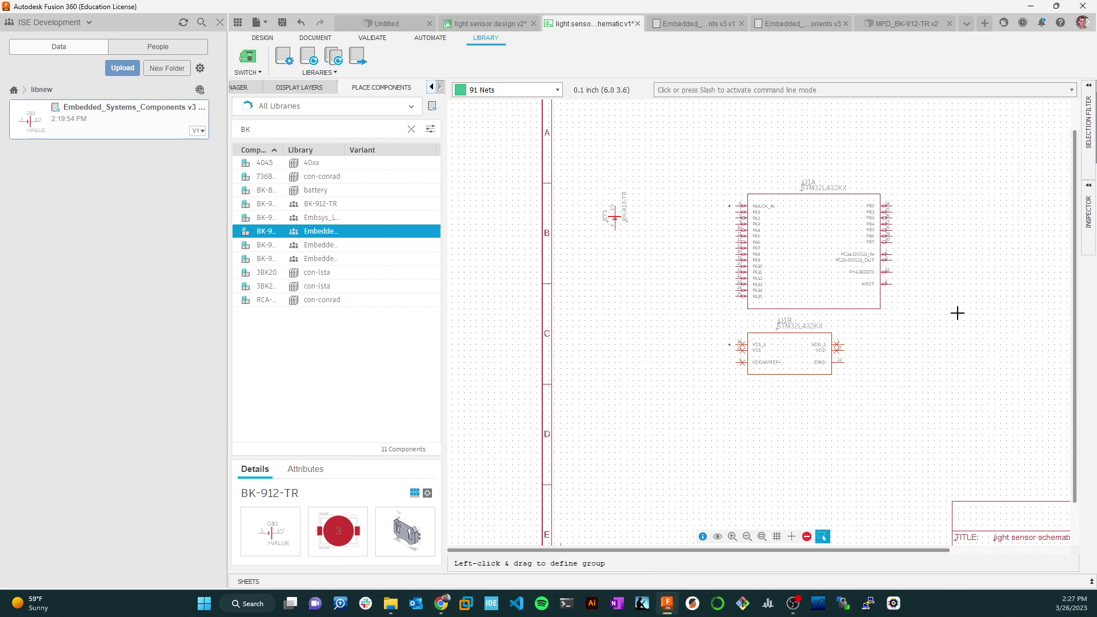
- Filter the components by FTSH and place one FTSH-107-01-L-DV-A-TR connector from the Embedded_Systems library below and left of U1B
drag(259, 131, 211, 130)
text(FTSH)
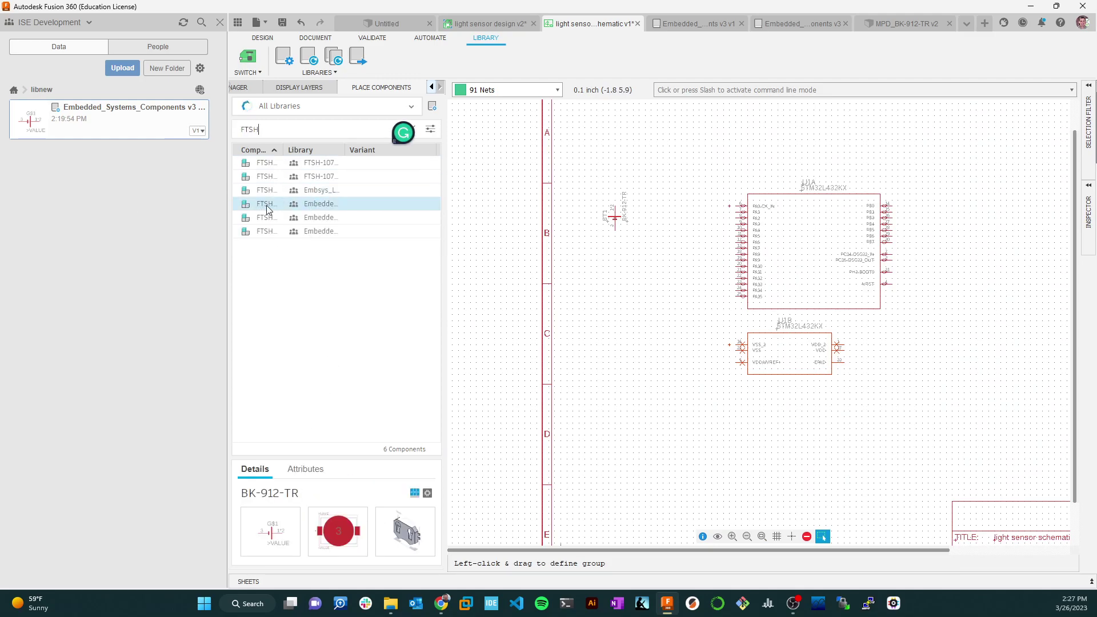
click(265, 204)
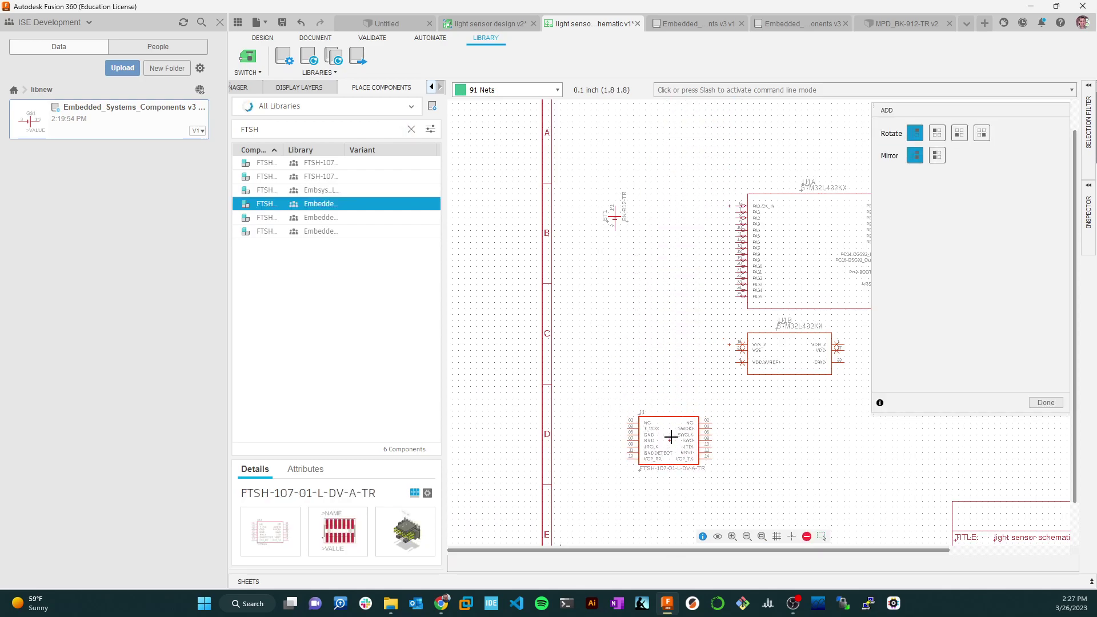
click(670, 436)
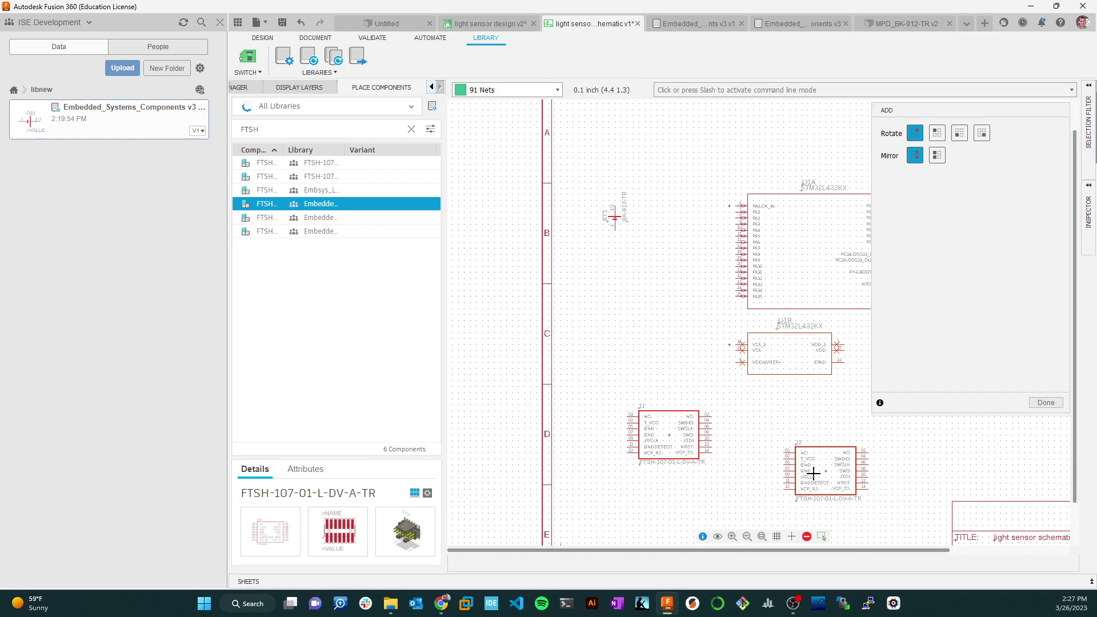
key(Escape)
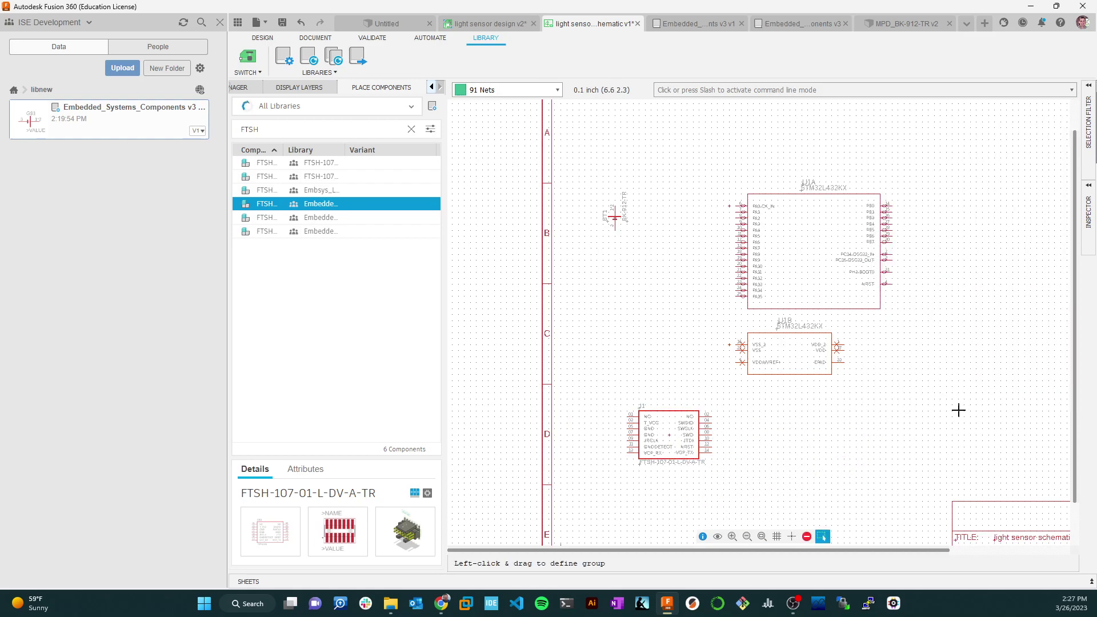
- Move the power symbol U1B about 0.4 inch right and 0.1 inch up beneath U1A
scroll(958, 409, down, 1)
middle_drag(955, 424, 825, 347)
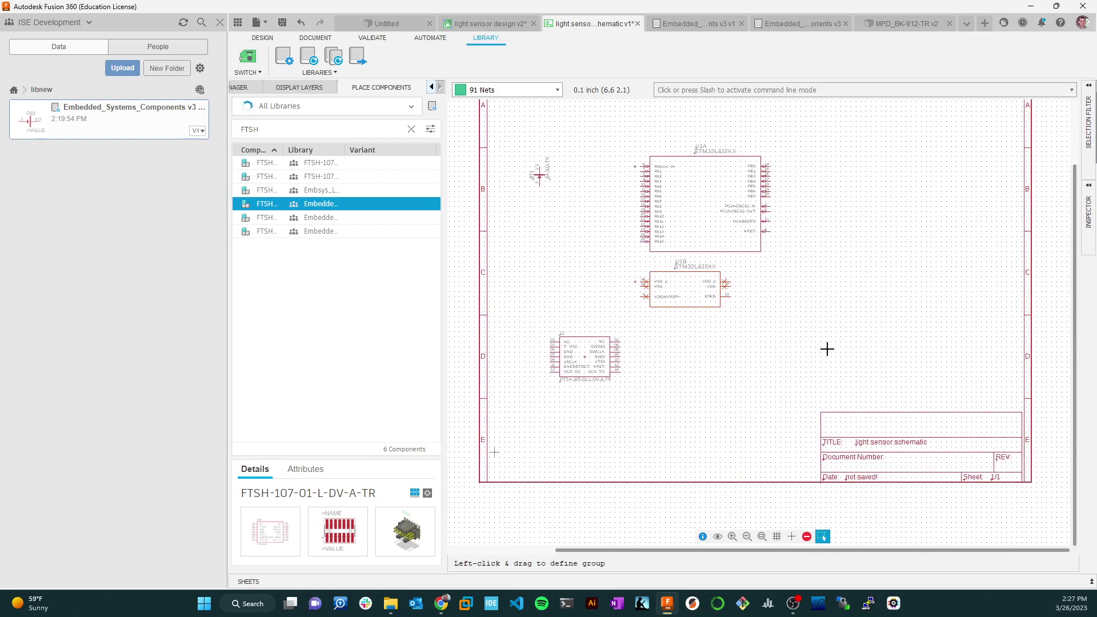
scroll(744, 324, up, 1)
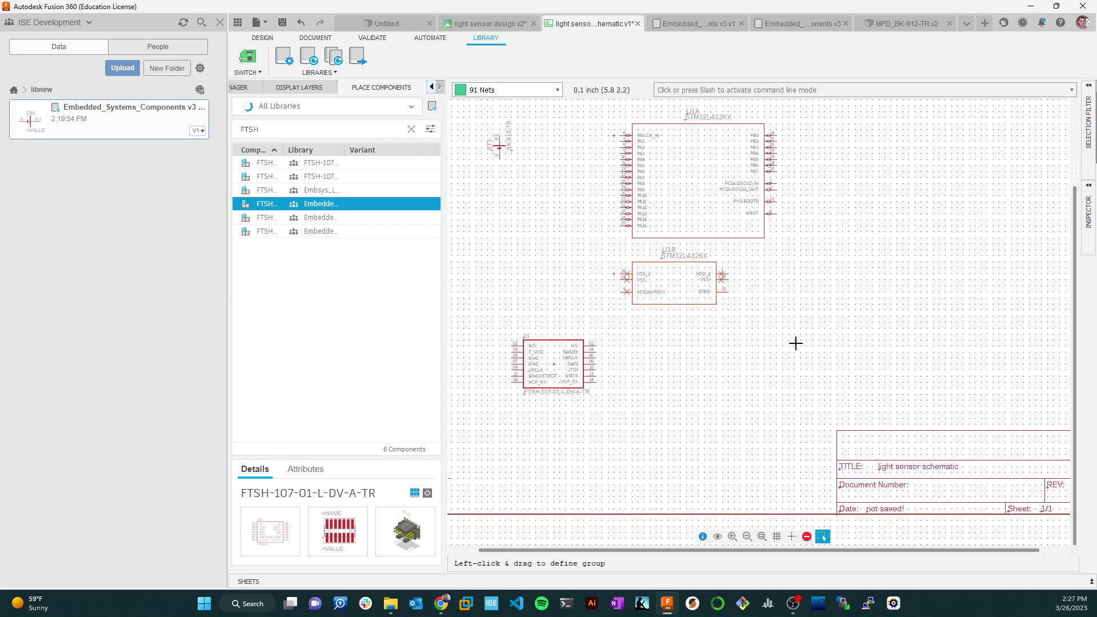
scroll(691, 284, up, 5)
scroll(636, 242, down, 1)
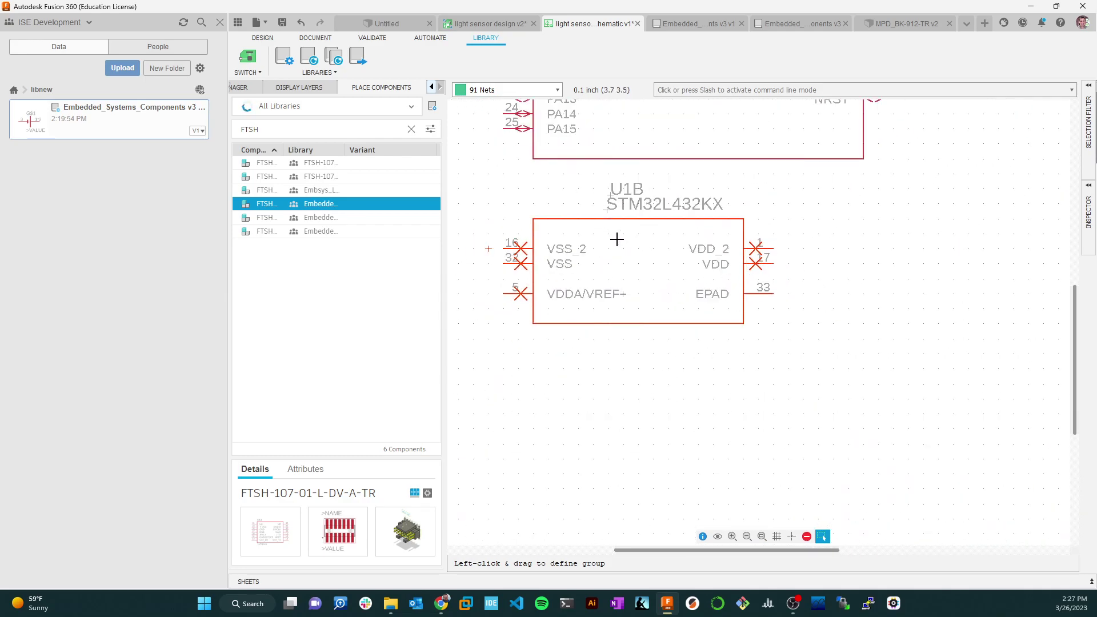
scroll(692, 263, down, 2)
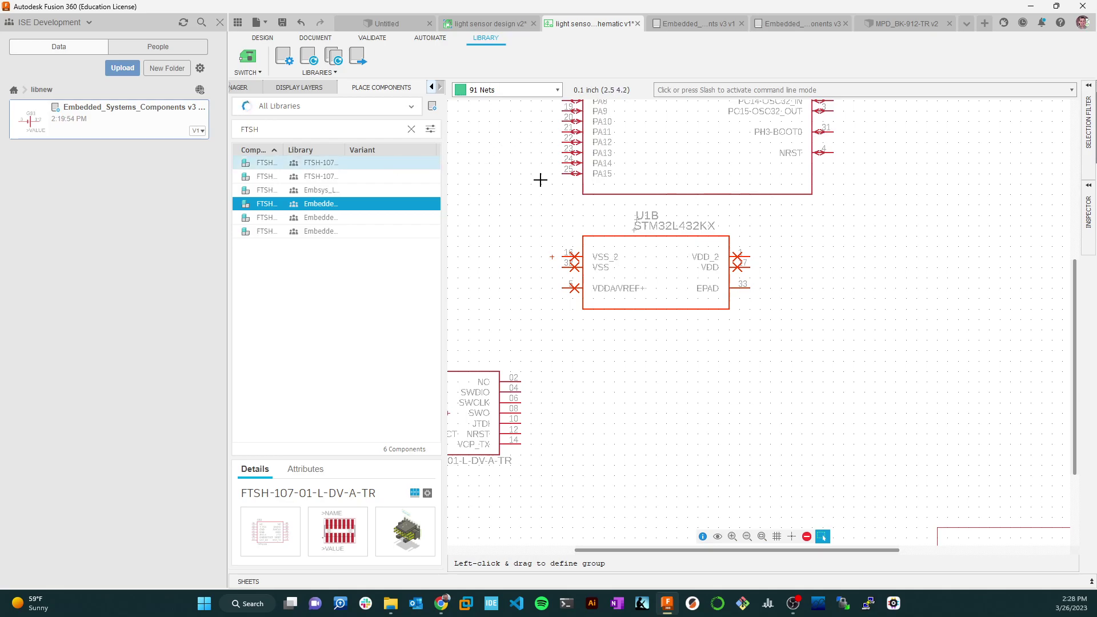
scroll(552, 257, up, 3)
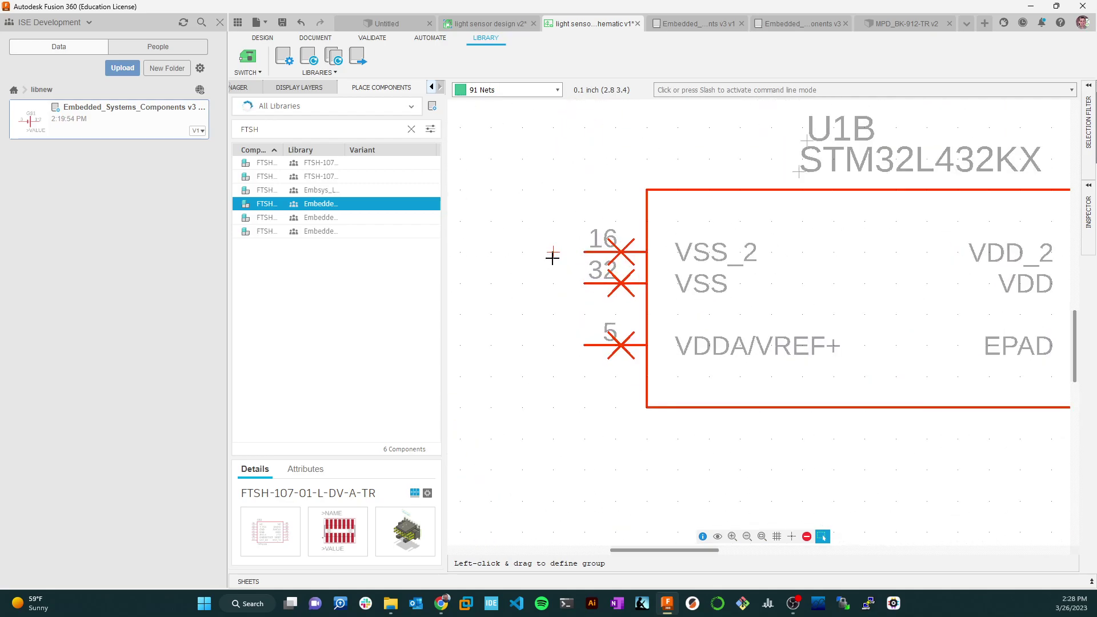
ctrl+right_click(550, 253)
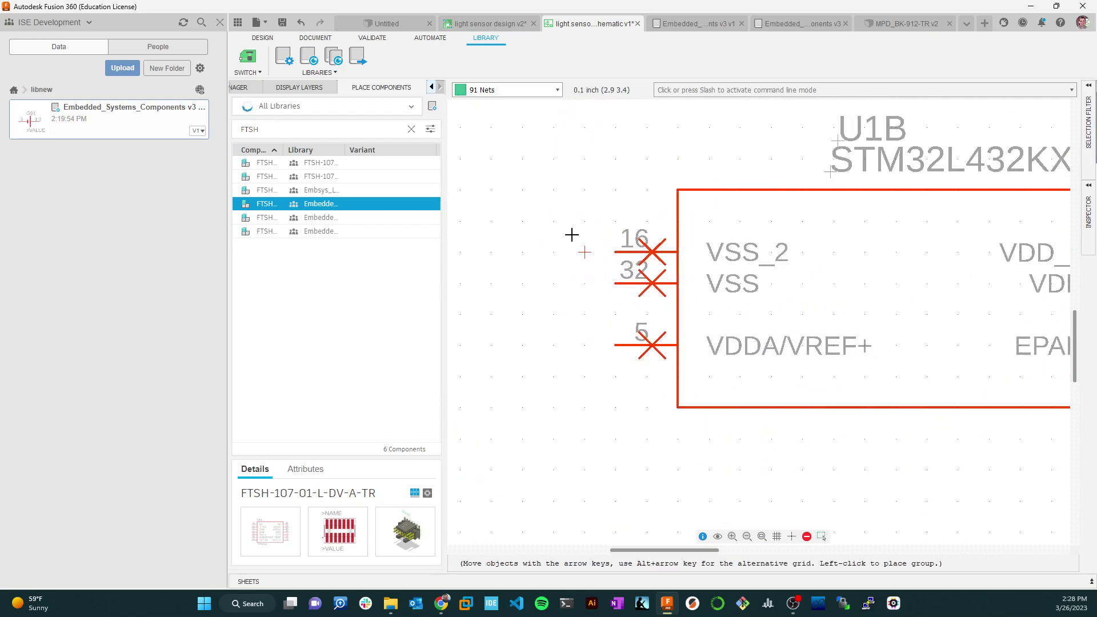
click(602, 263)
scroll(640, 278, down, 4)
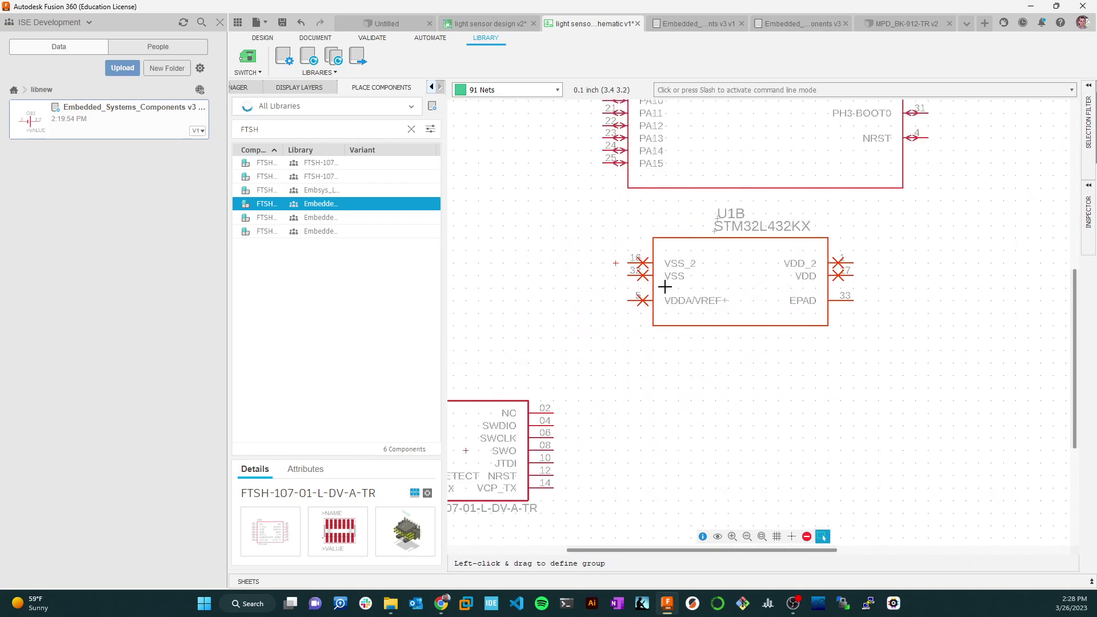
click(635, 274)
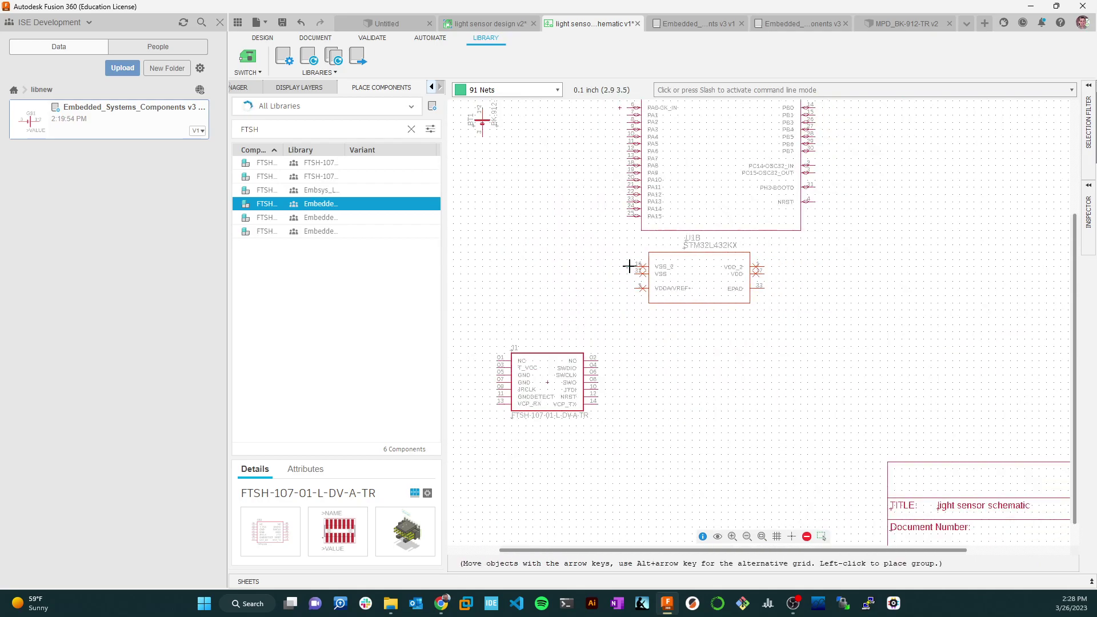
click(648, 263)
- Move the main microcontroller symbol U1A about 0.1 inch to the right
scroll(644, 203, up, 2)
scroll(783, 494, down, 1)
scroll(702, 472, up, 3)
scroll(494, 282, down, 2)
scroll(517, 293, down, 2)
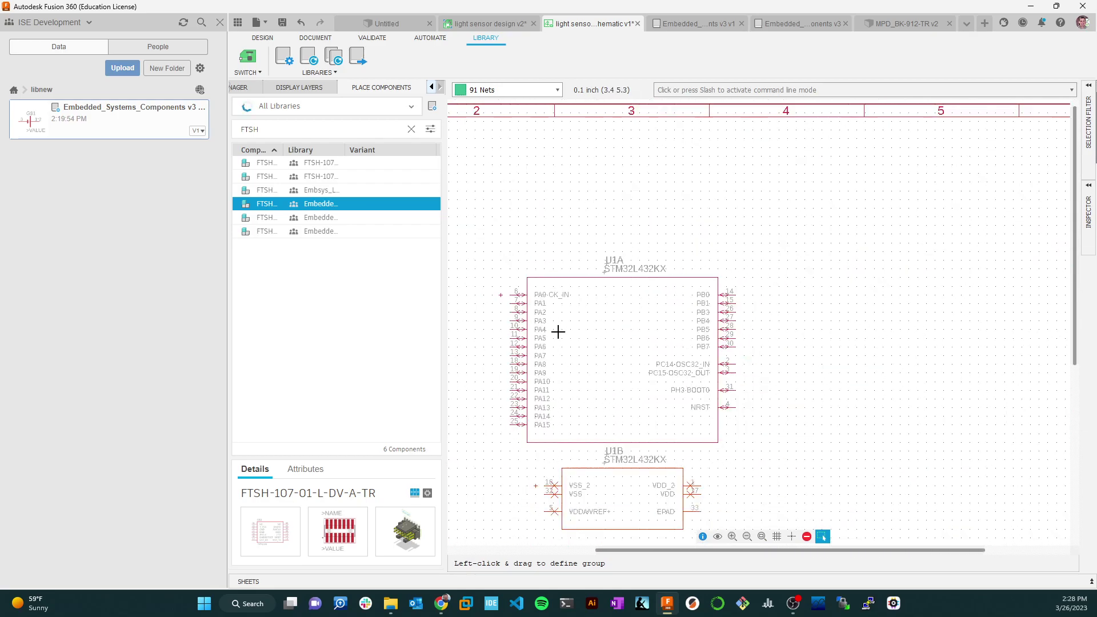
ctrl+right_click(497, 294)
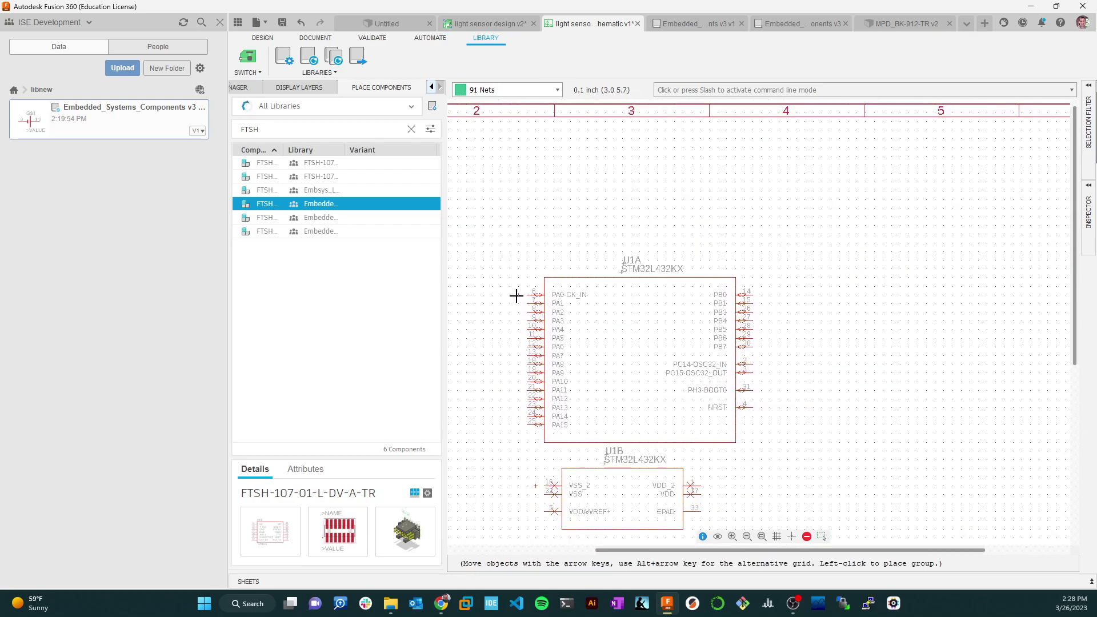
click(511, 297)
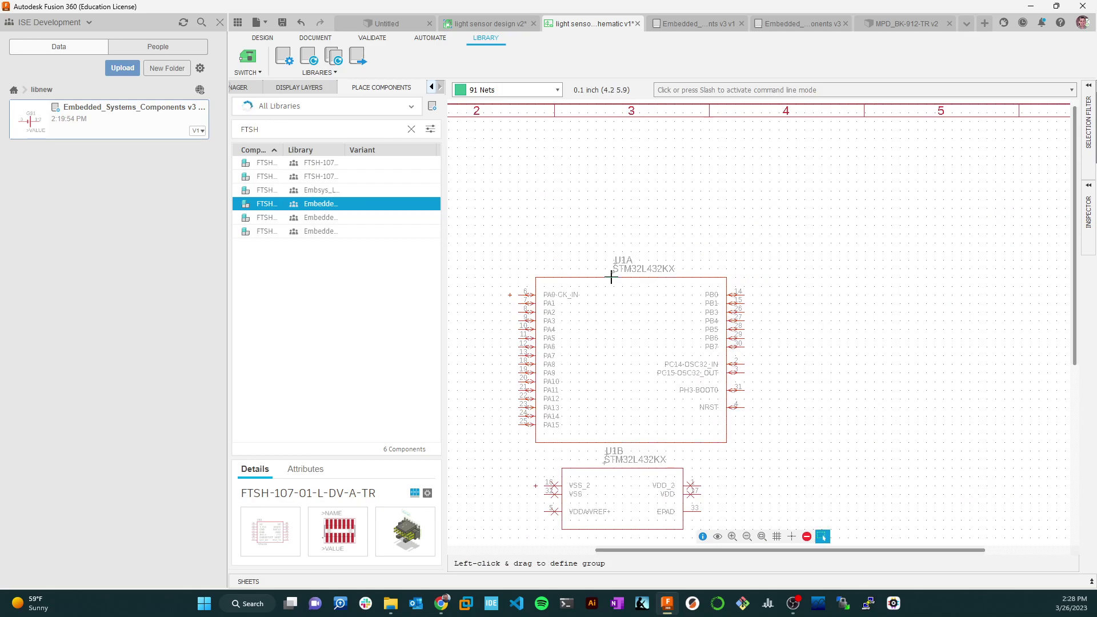
- Reposition the U1A name and STM32L432KX value labels above the upper-left corner of the symbol, with the name above the value
scroll(618, 277, up, 3)
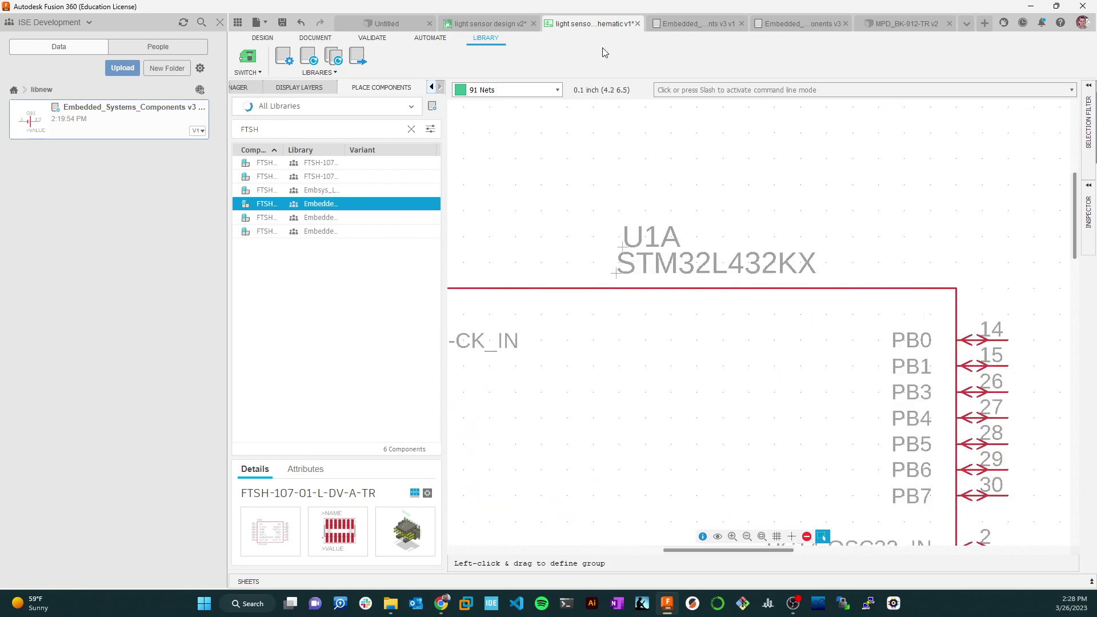
scroll(690, 217, down, 1)
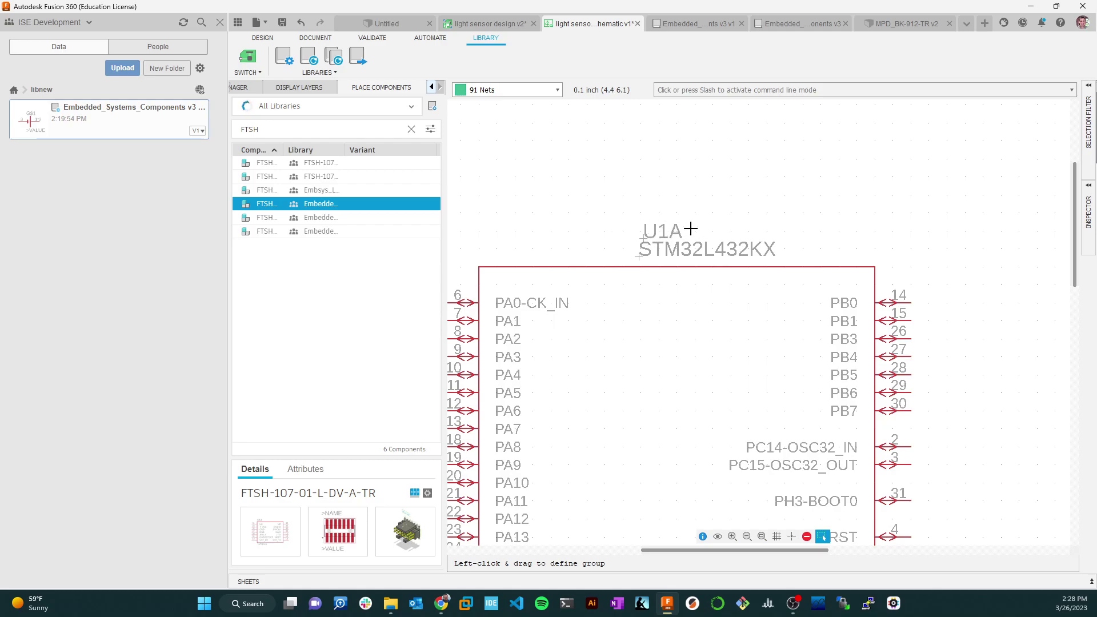
click(643, 236)
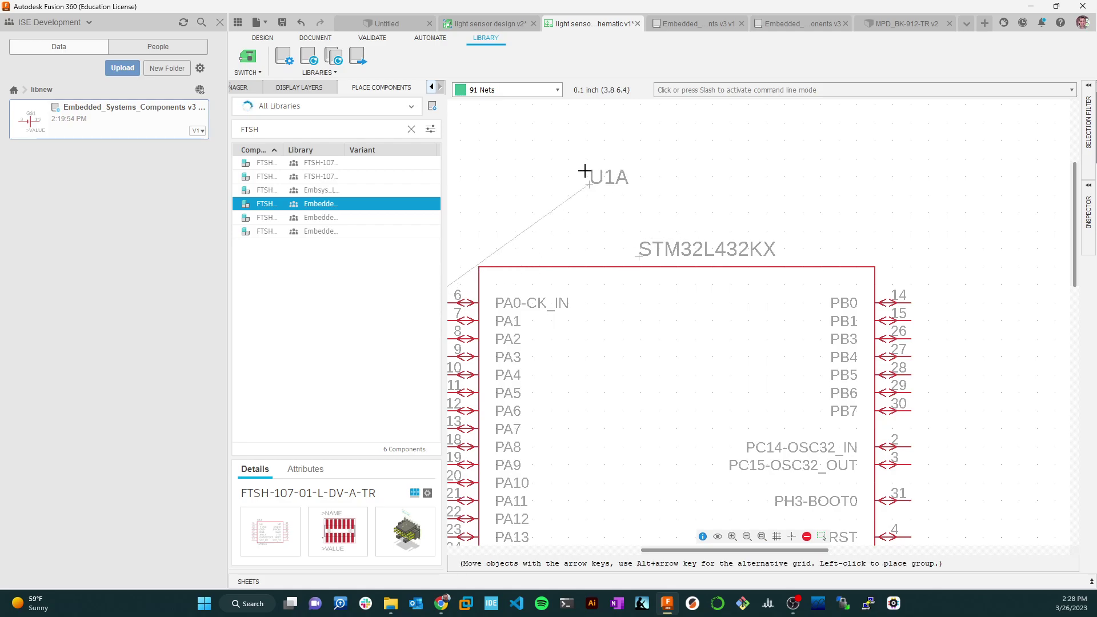
click(628, 245)
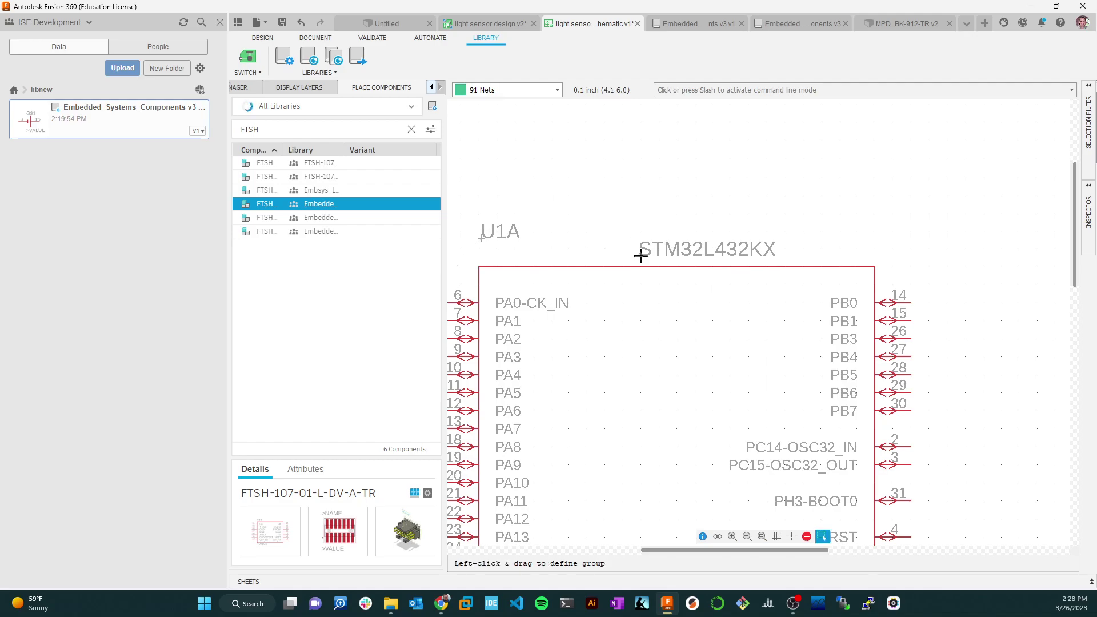
click(639, 256)
click(692, 212)
scroll(678, 238, down, 3)
scroll(568, 255, up, 4)
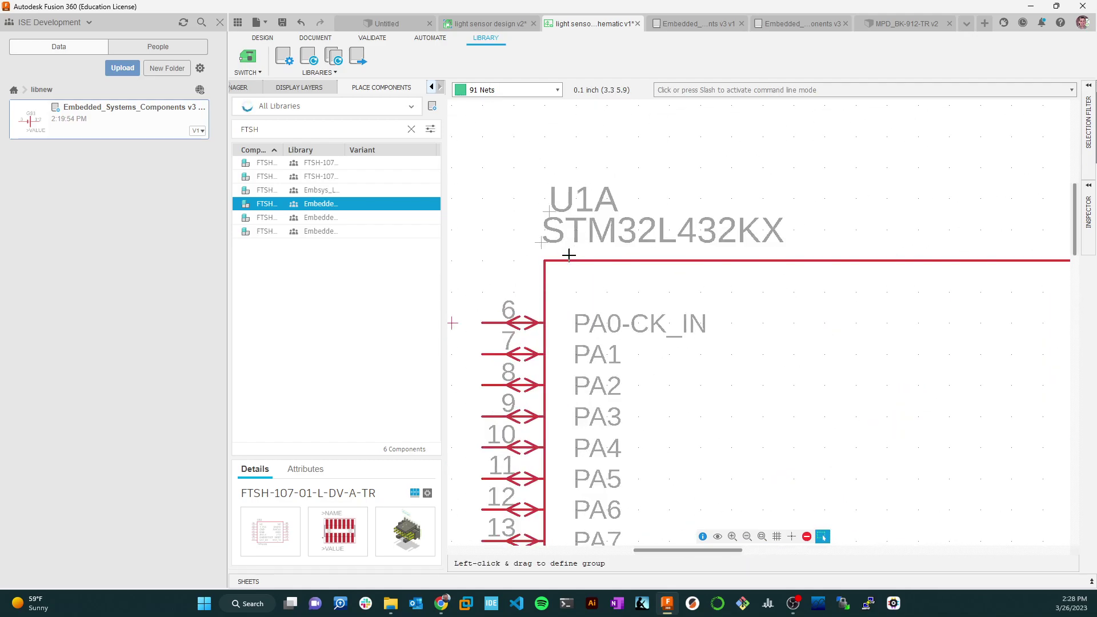
click(541, 243)
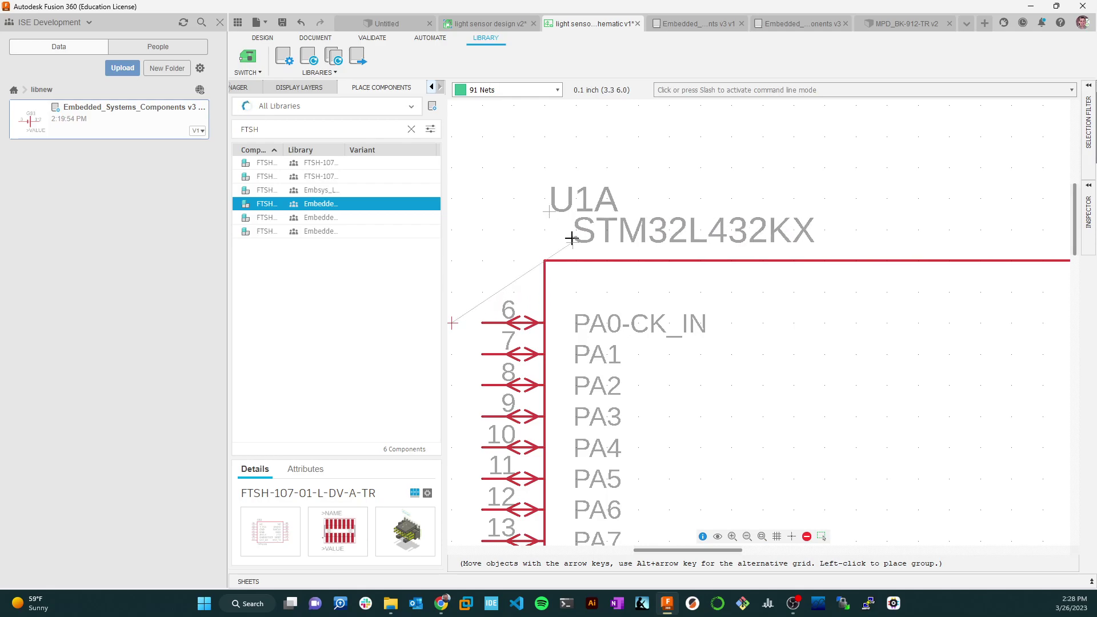
click(560, 238)
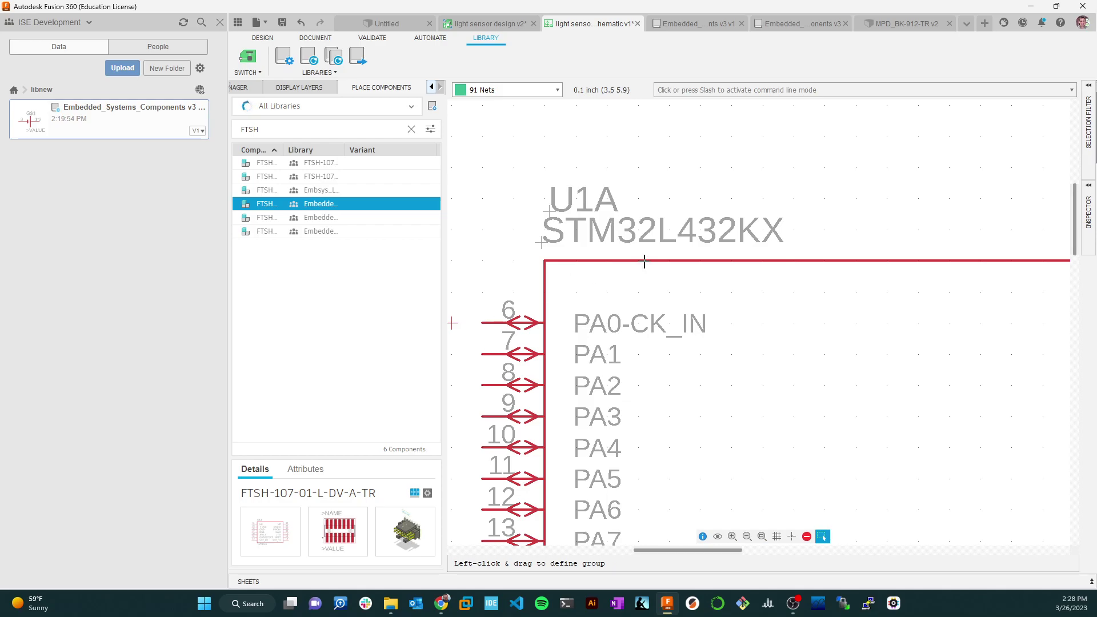
- Nudge the STM32L432KX value and U1A name labels on the fine grid so both left-align near the symbol's upper-left corner
click(543, 243)
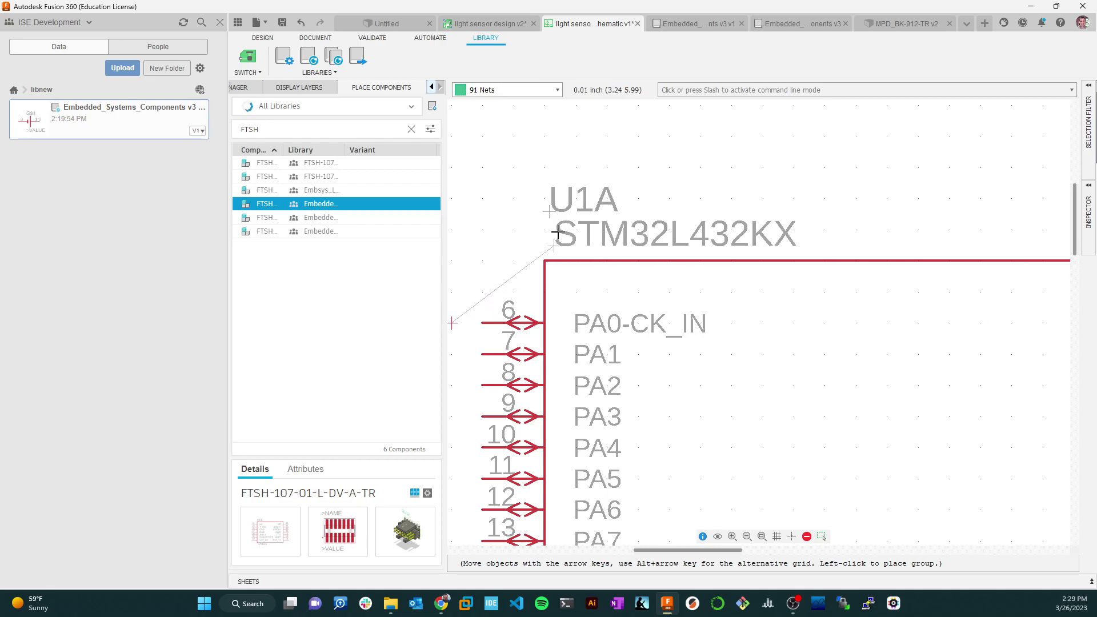
click(557, 233)
click(571, 209)
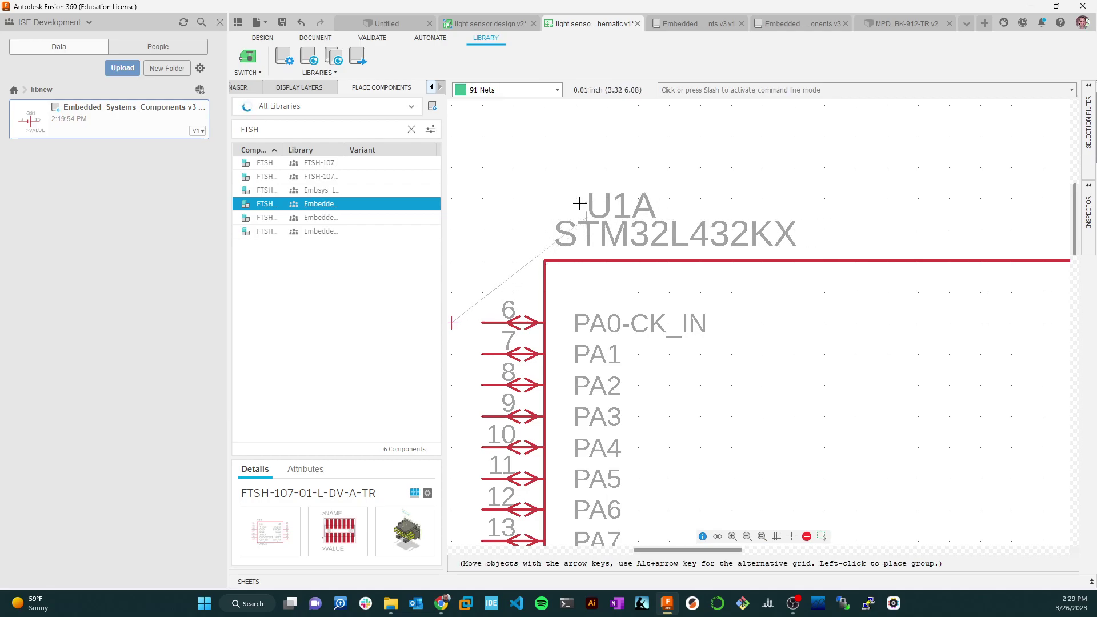
click(546, 201)
- Examine the label placement on U1A and U1B and the overall component layout on the schematic sheet
scroll(651, 480, down, 2)
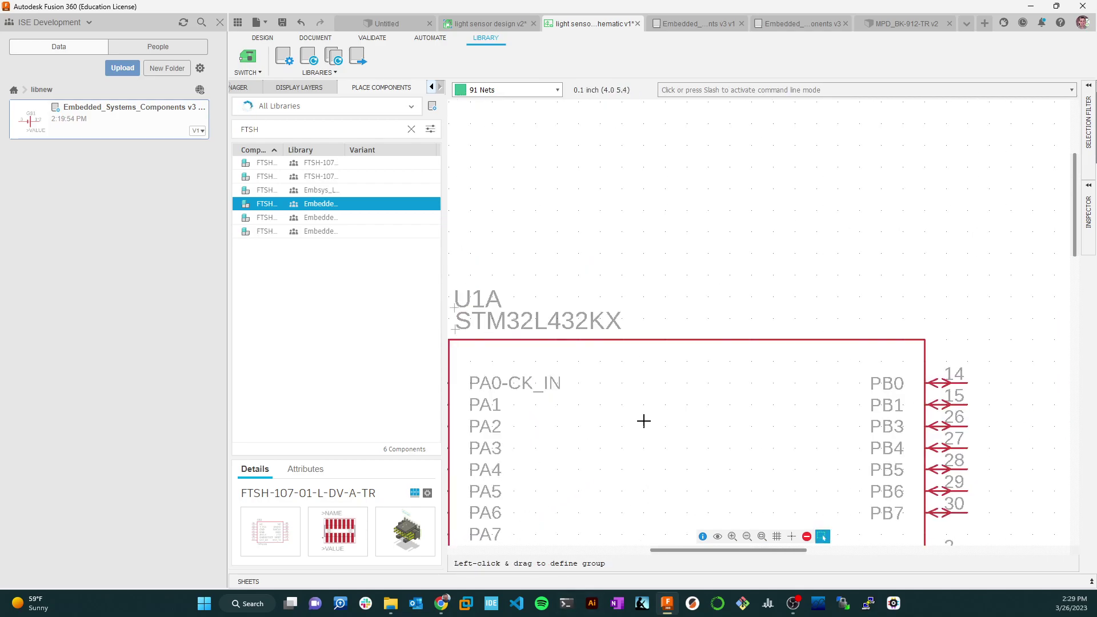
scroll(522, 436, down, 3)
scroll(678, 340, up, 3)
scroll(693, 375, down, 1)
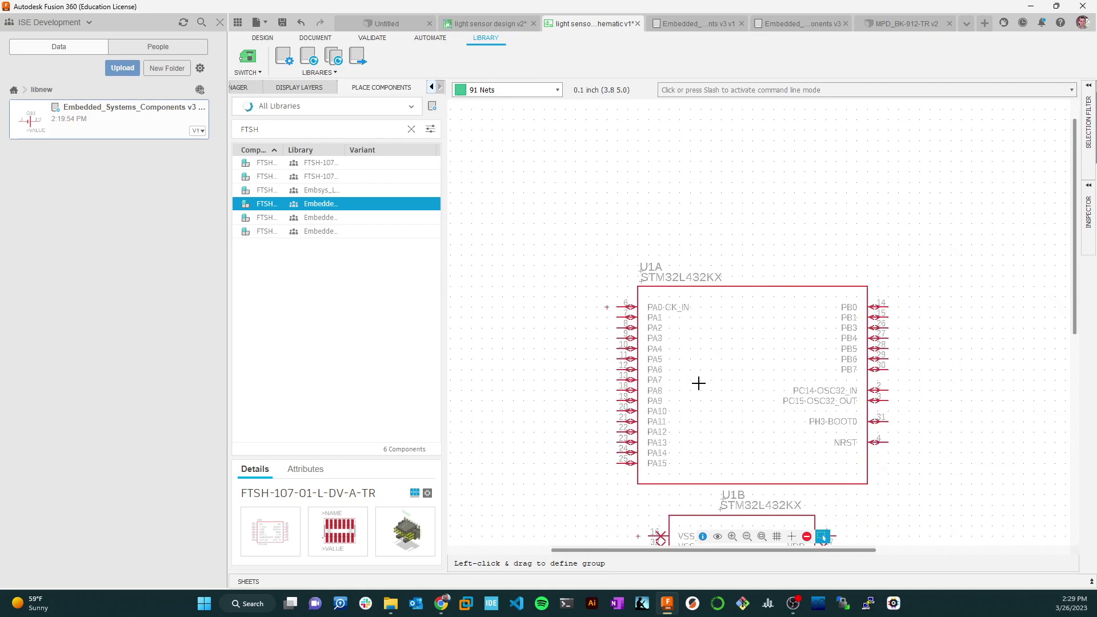
middle_drag(706, 409, 744, 309)
scroll(761, 433, up, 2)
scroll(735, 434, down, 1)
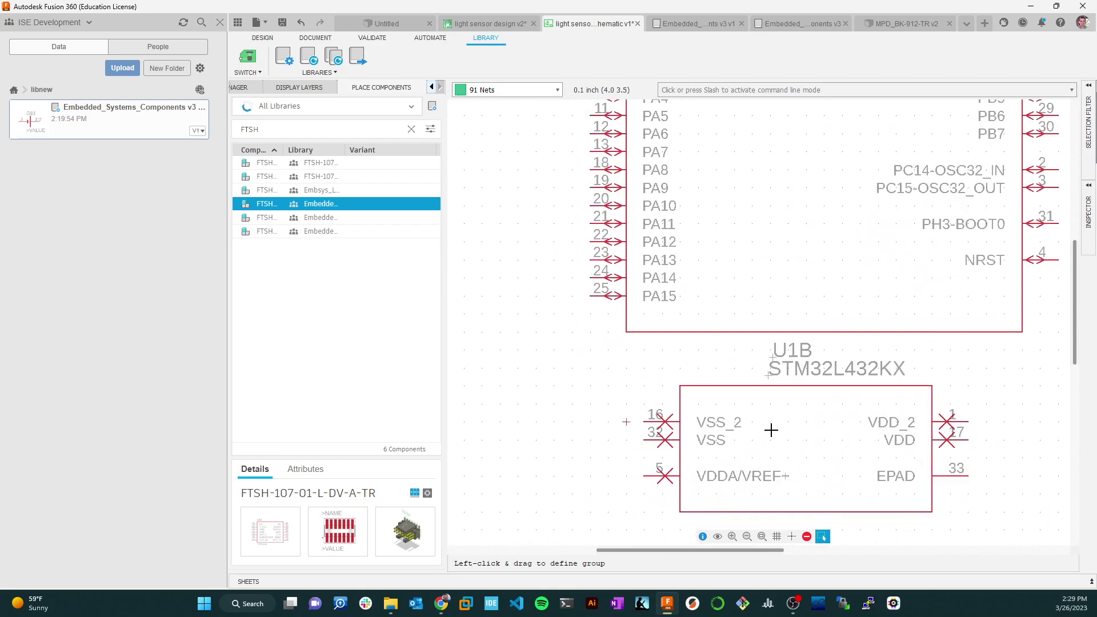
scroll(643, 441, down, 3)
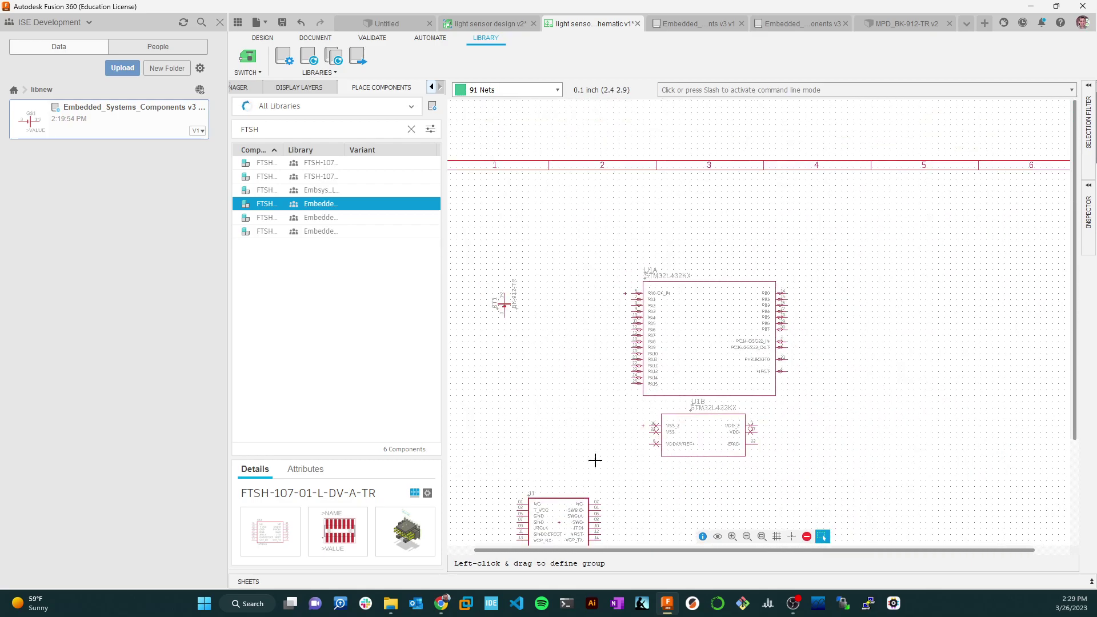
scroll(605, 430, down, 2)
scroll(698, 360, up, 1)
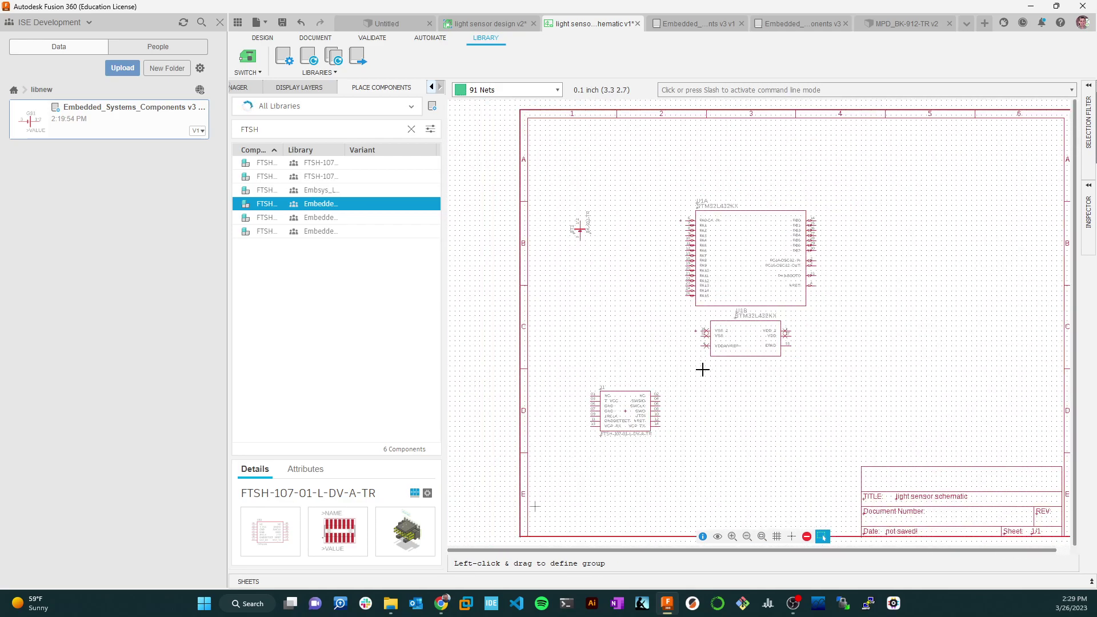